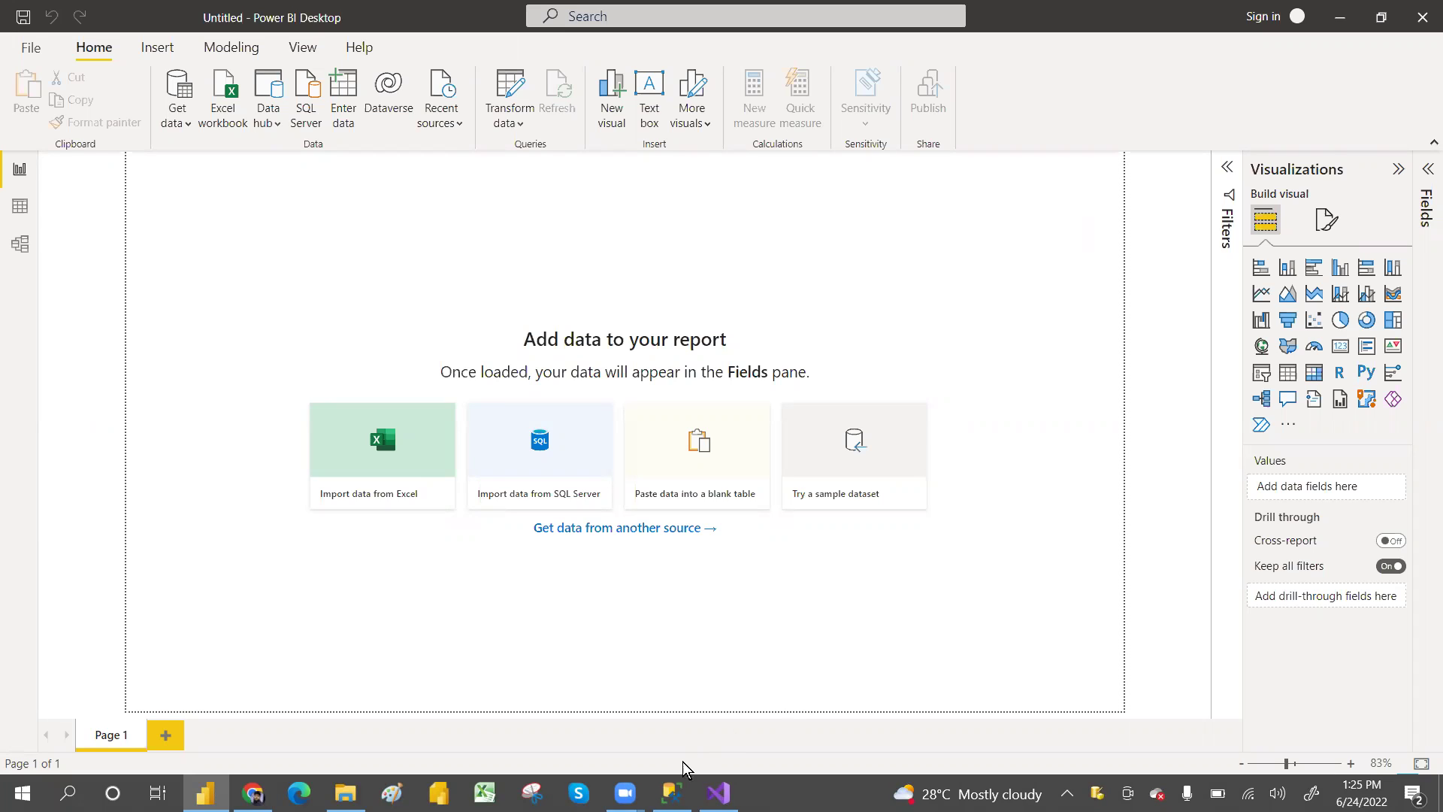
Switch from the empty Power BI report to SQL Server Management Studio
left_click(672, 792)
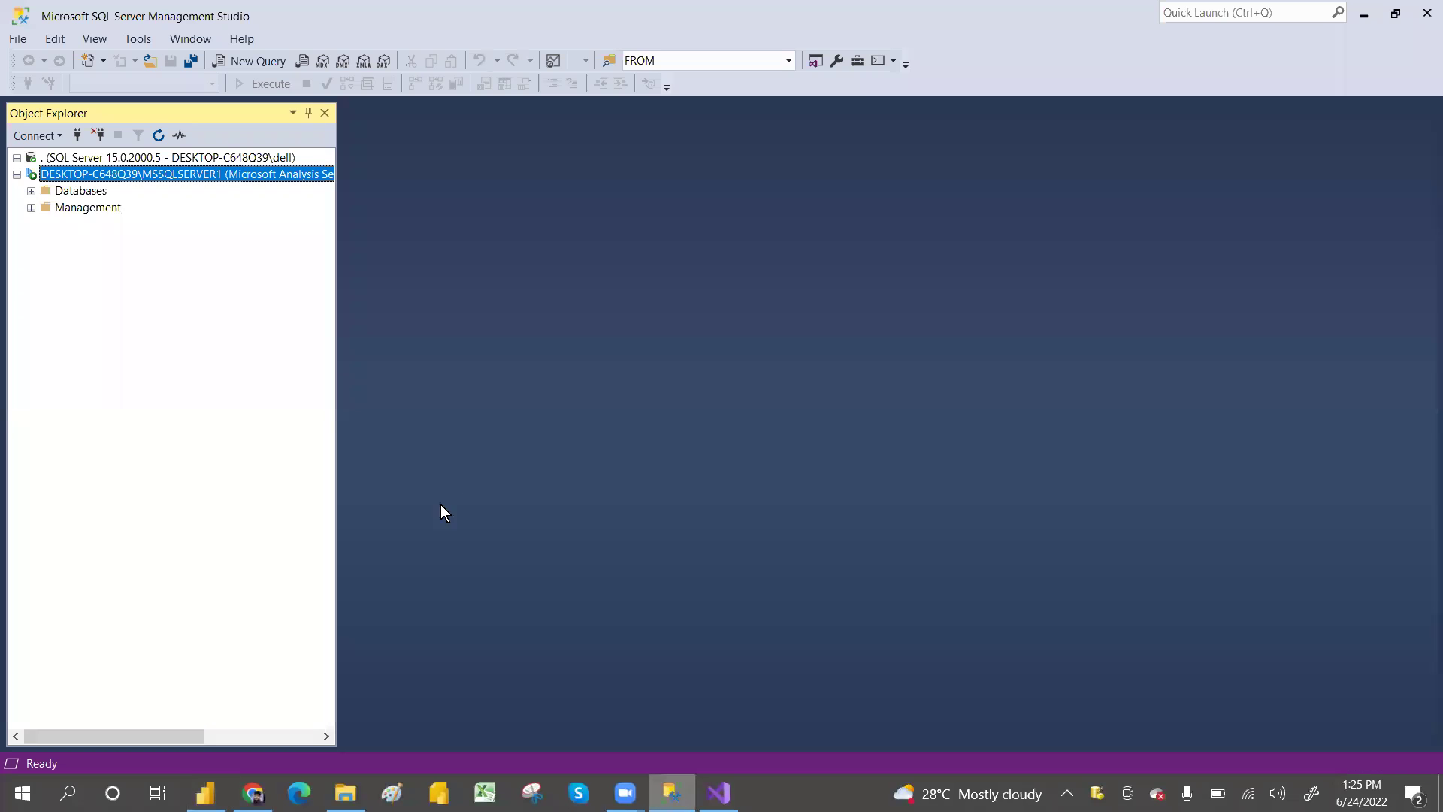
Browse the Analysis Services databases TabularProject7 and TabularProject8, then return to Power BI Desktop
left_click(31, 191)
left_click(85, 222)
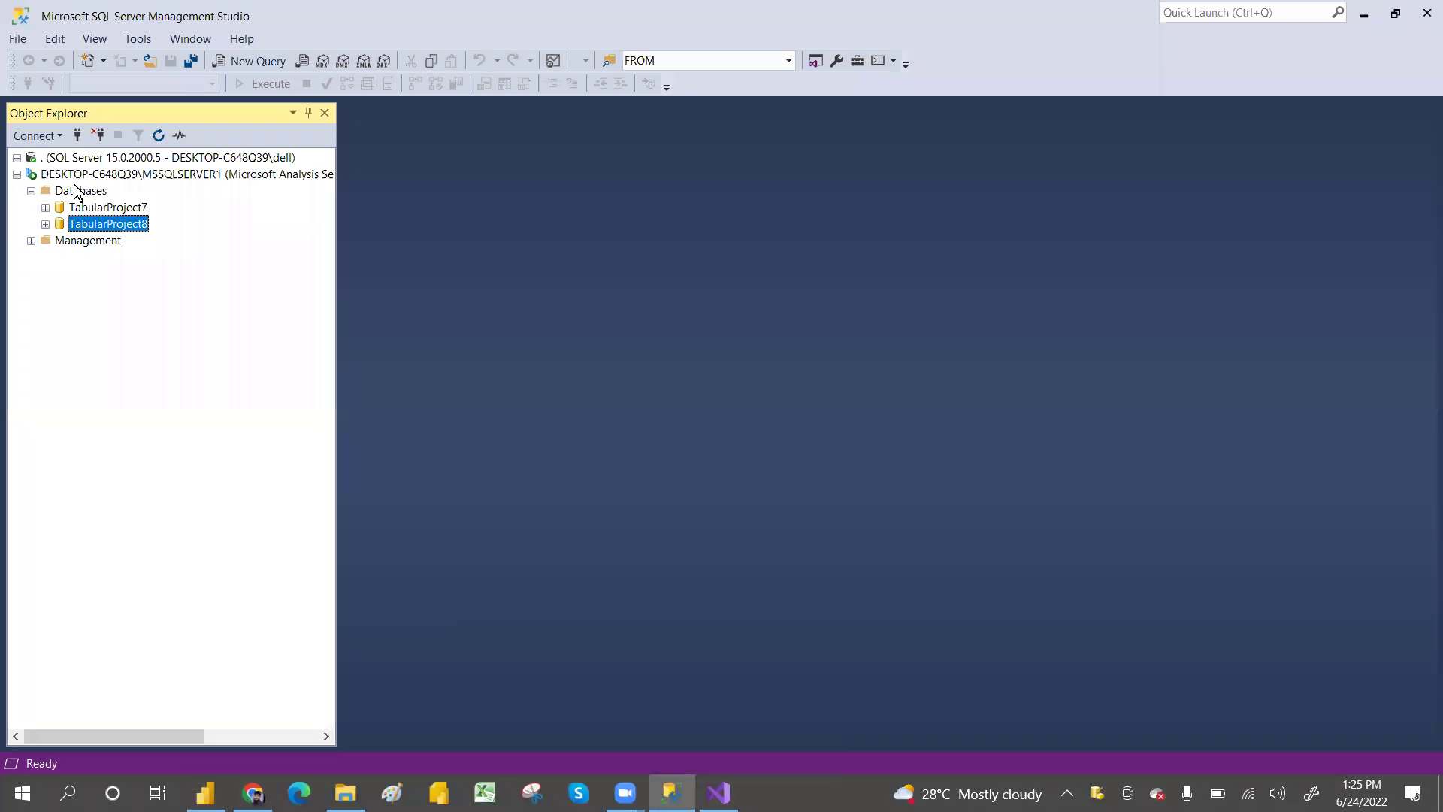
left_click(16, 174)
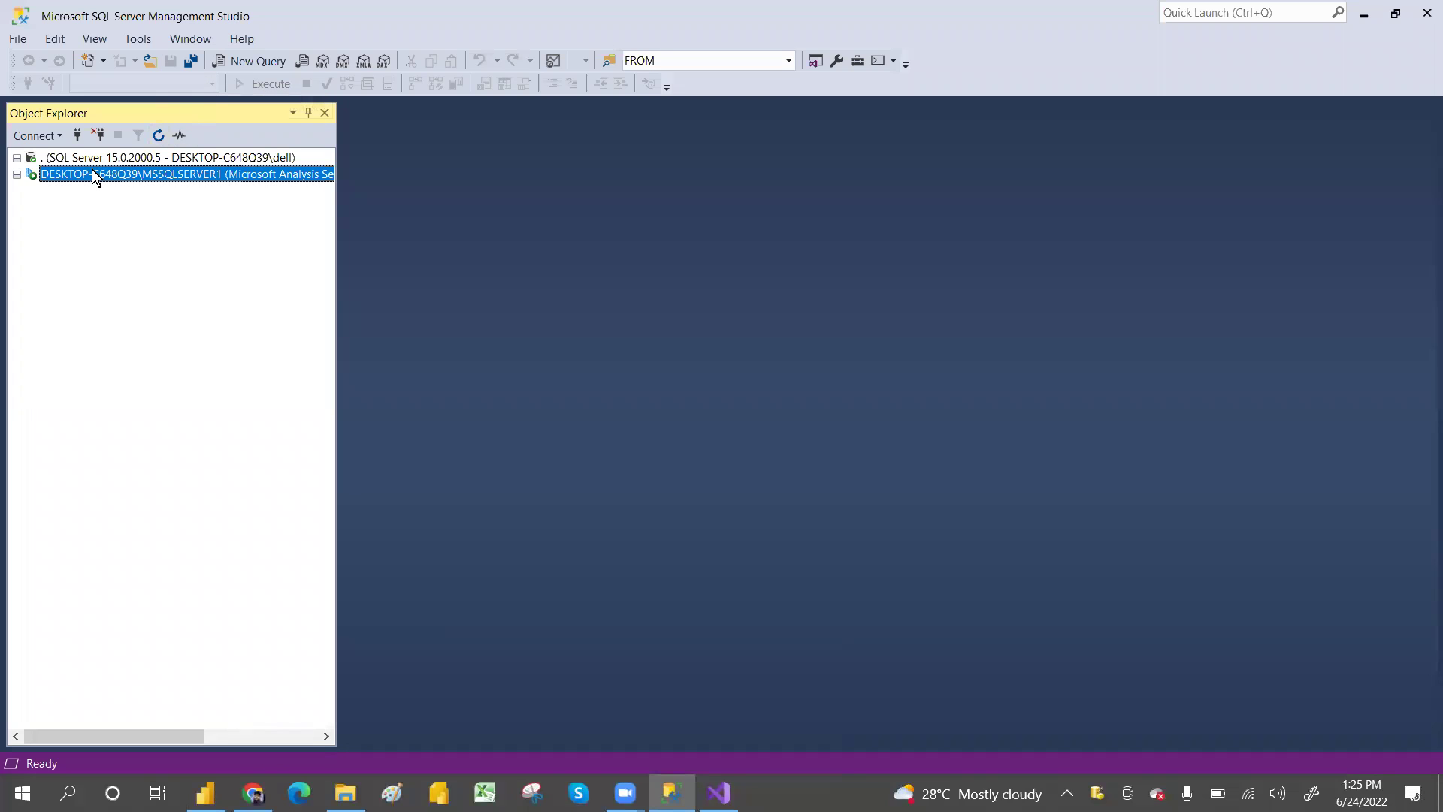
left_click(16, 175)
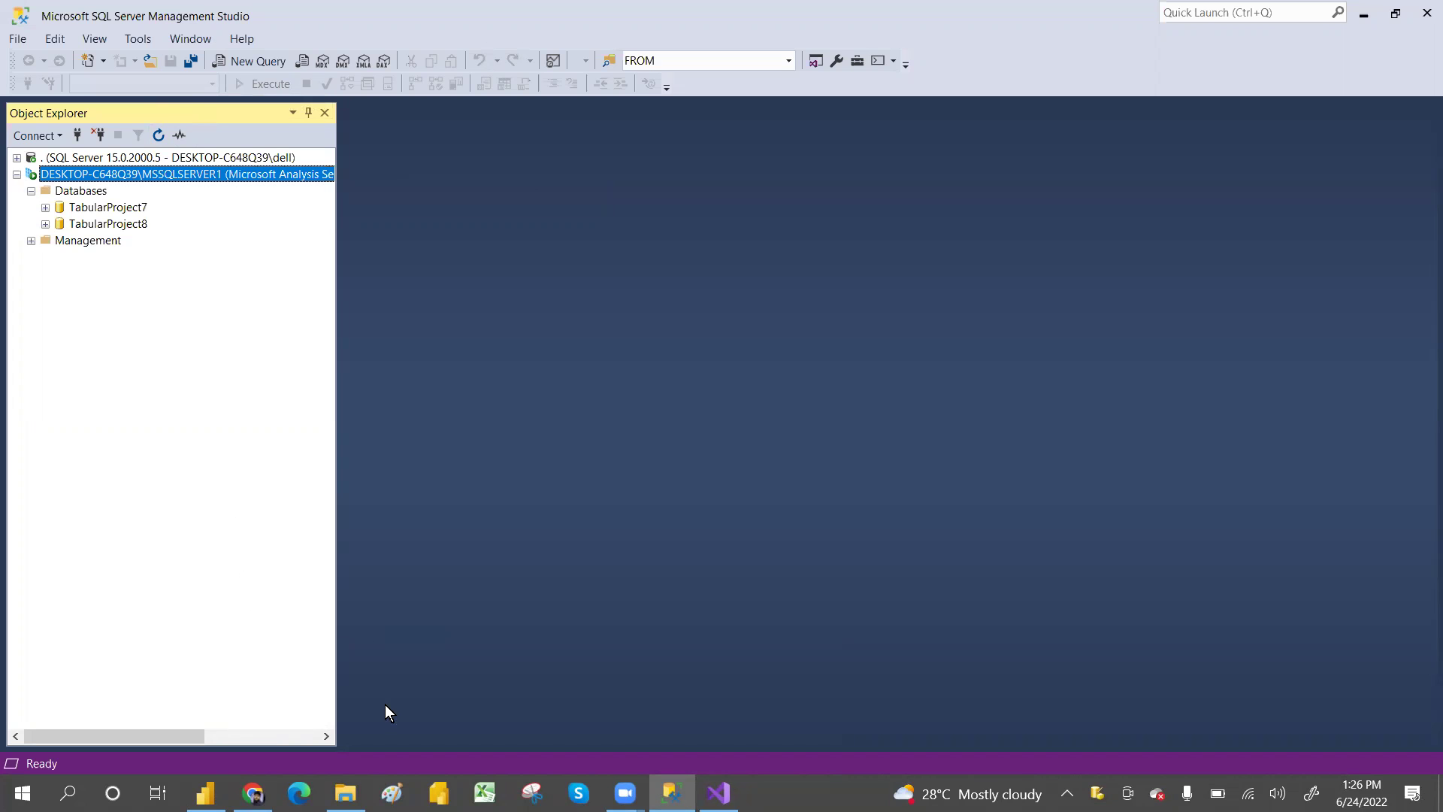
left_click(205, 793)
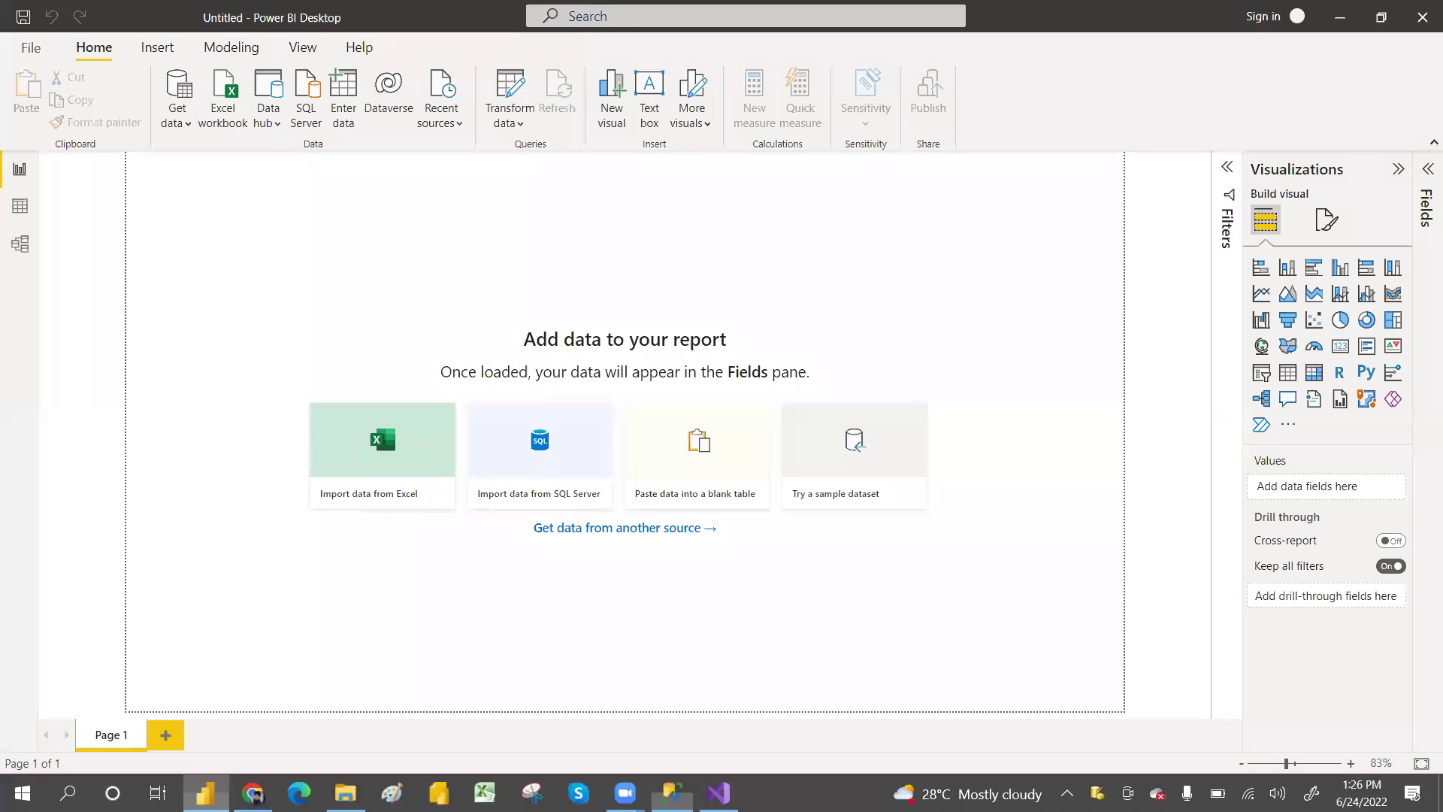
Start a Get data > Analysis Services connection, then switch to Management Studio for the server name
left_click(188, 128)
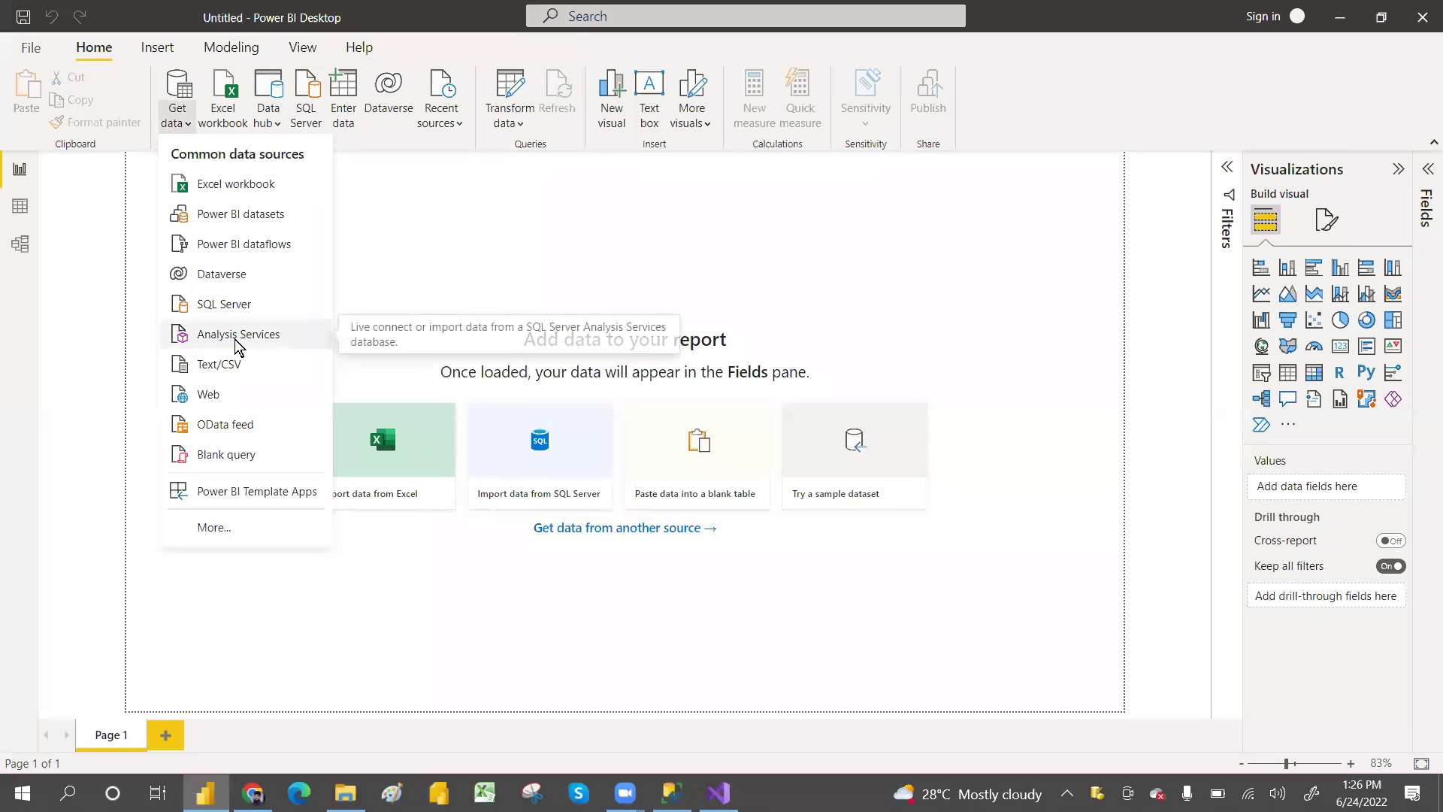
left_click(237, 345)
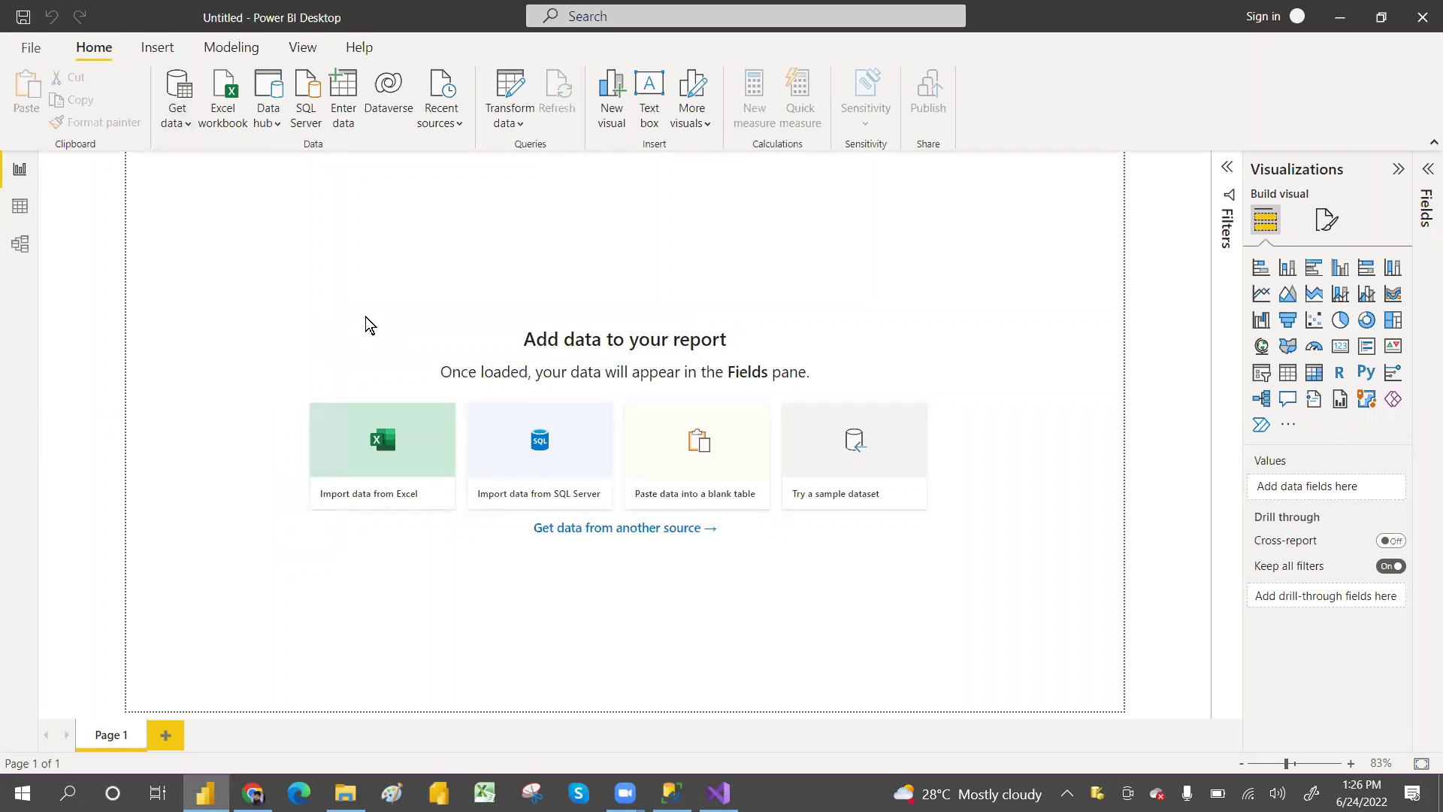
left_click(456, 327)
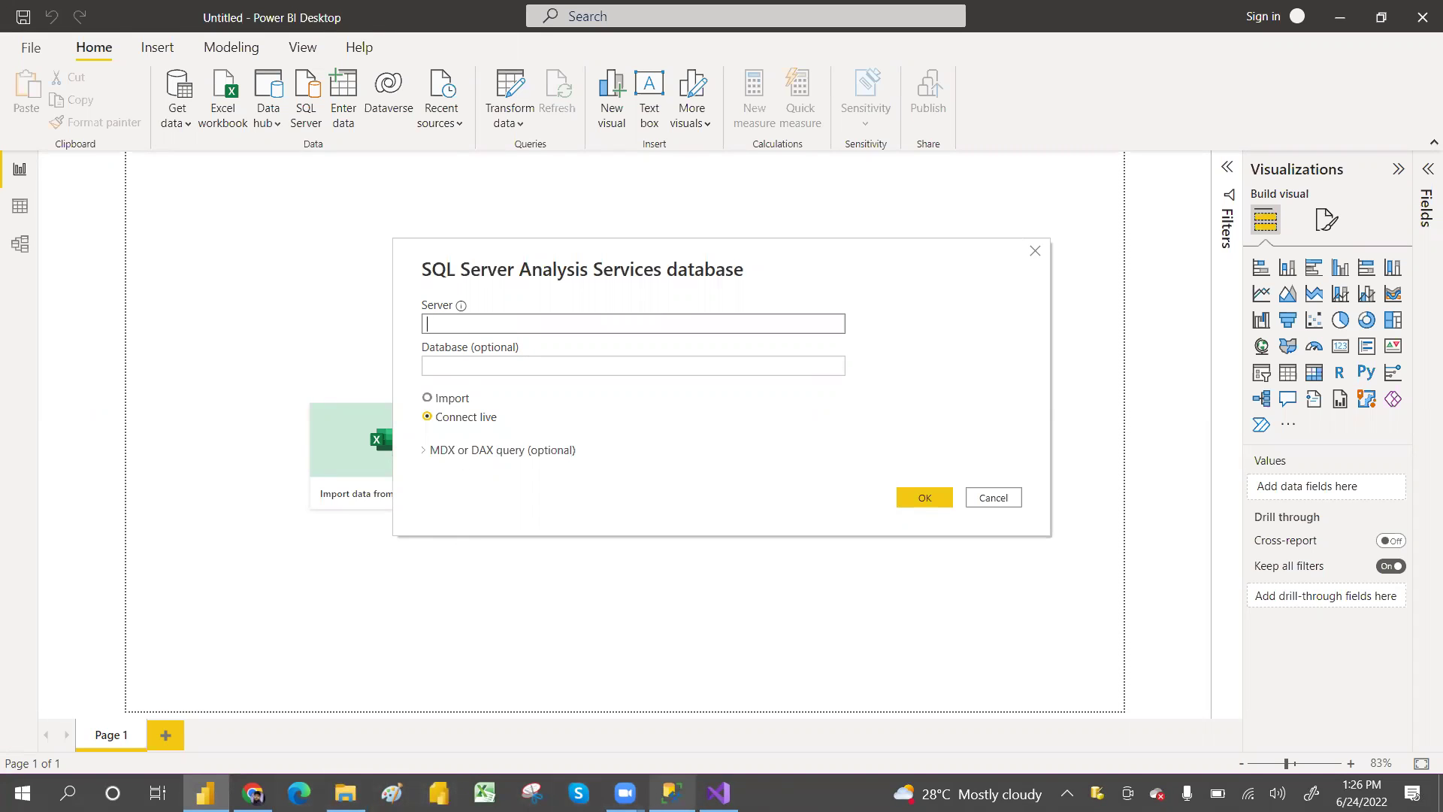
left_click(671, 792)
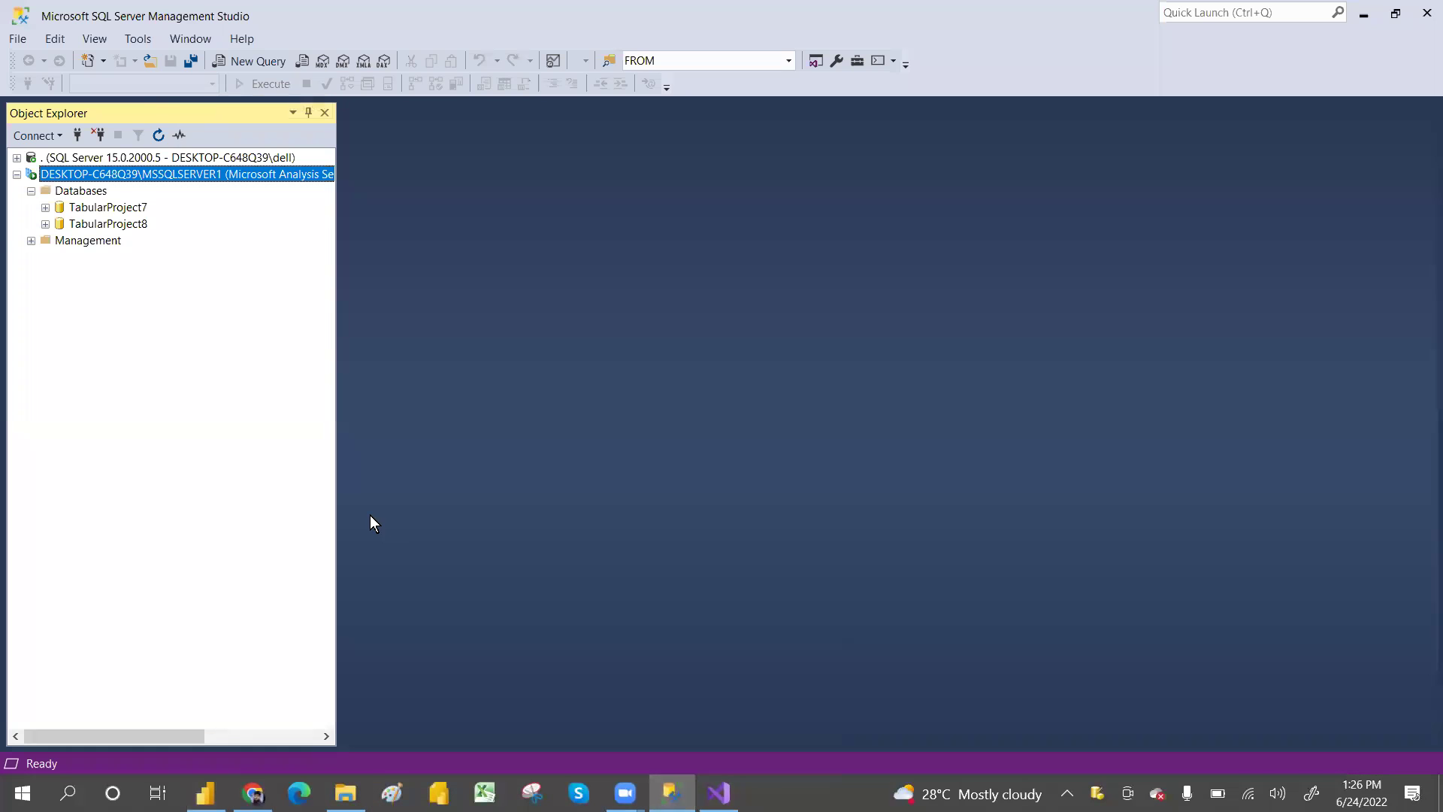
Open SSMS's Connect to Analysis Services dialog and check its authentication options
left_click(33, 136)
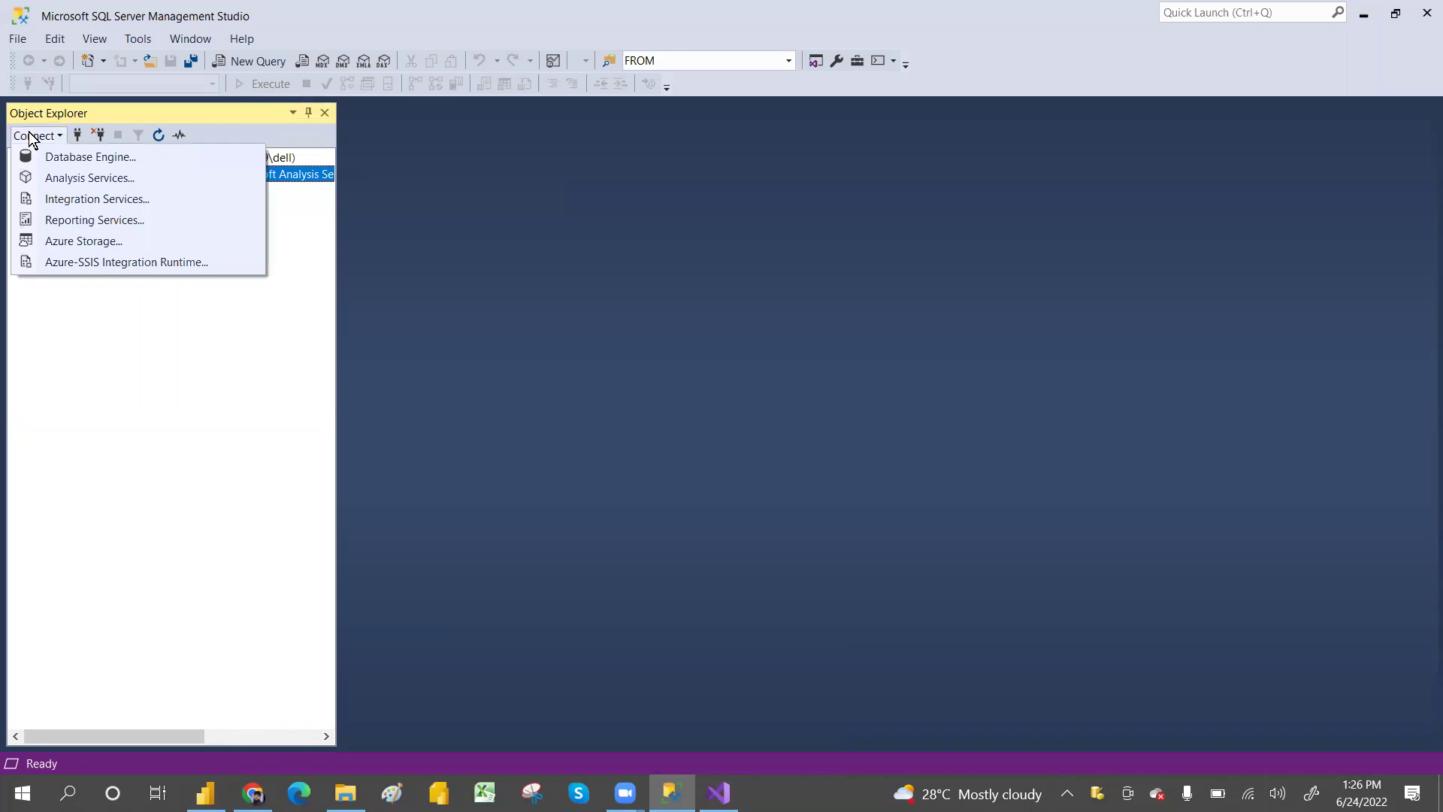
left_click(78, 177)
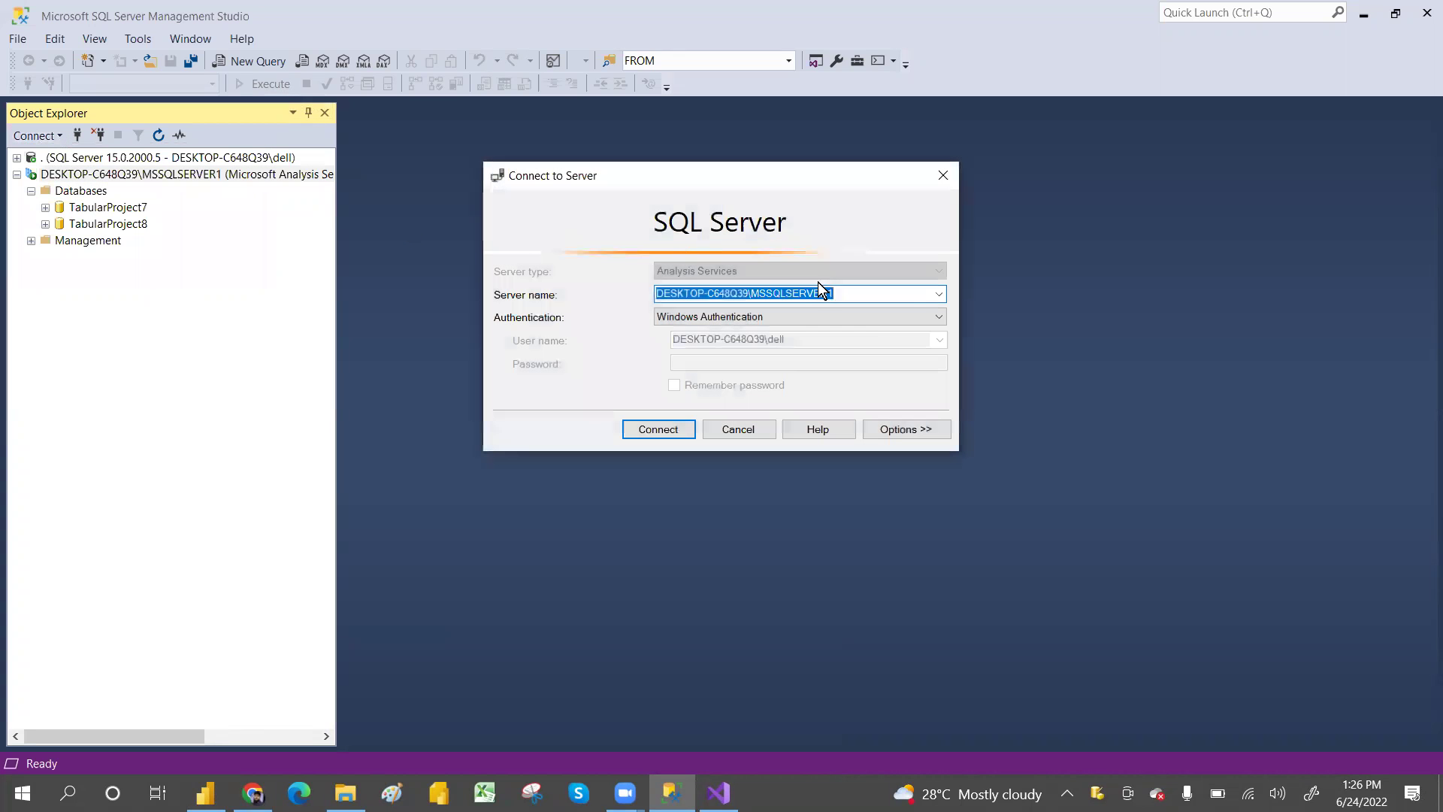
left_click(892, 315)
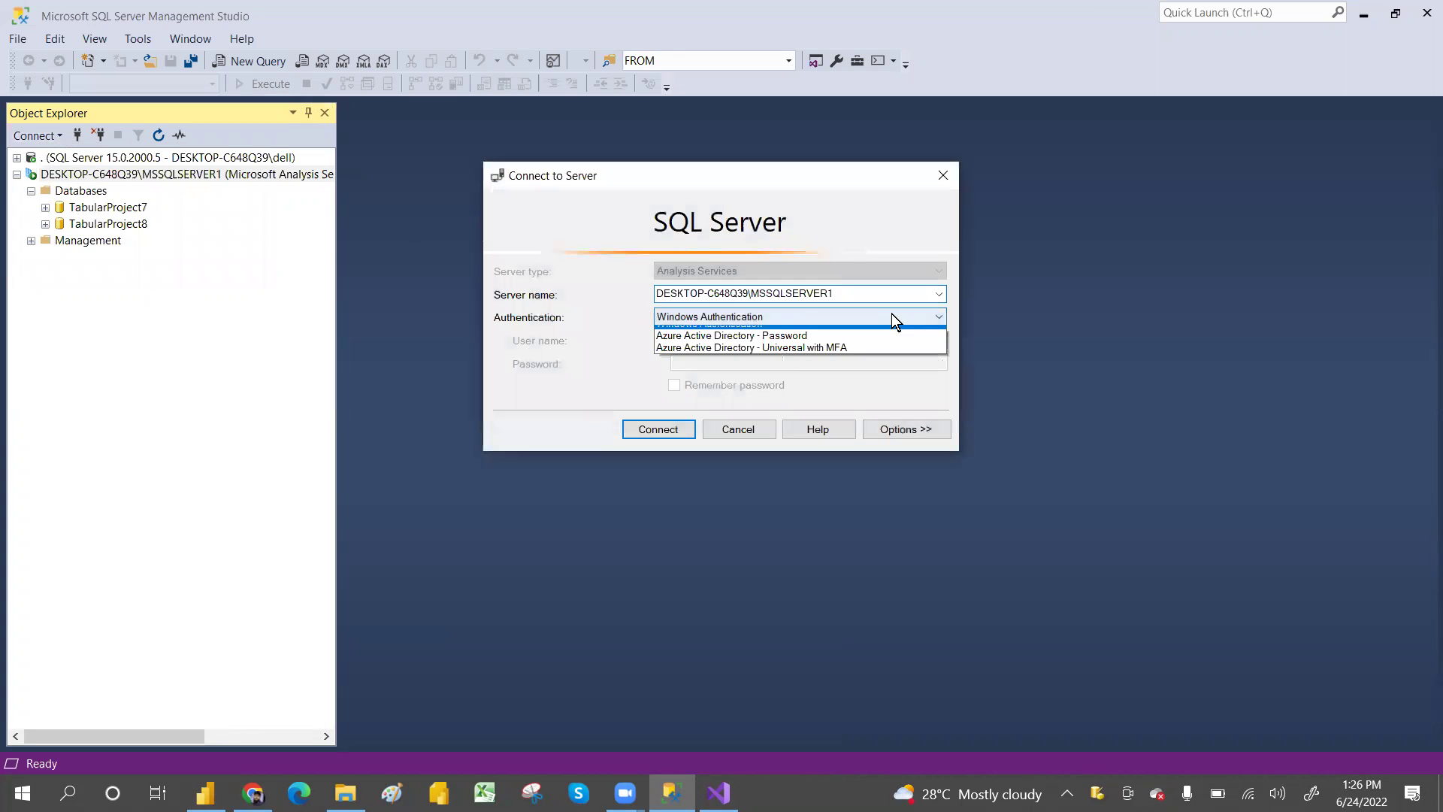
left_click(849, 289)
Copy the server name DESKTOP-C648Q39\MSSQLSERVER1 into Power BI's Server field
double_click(848, 290)
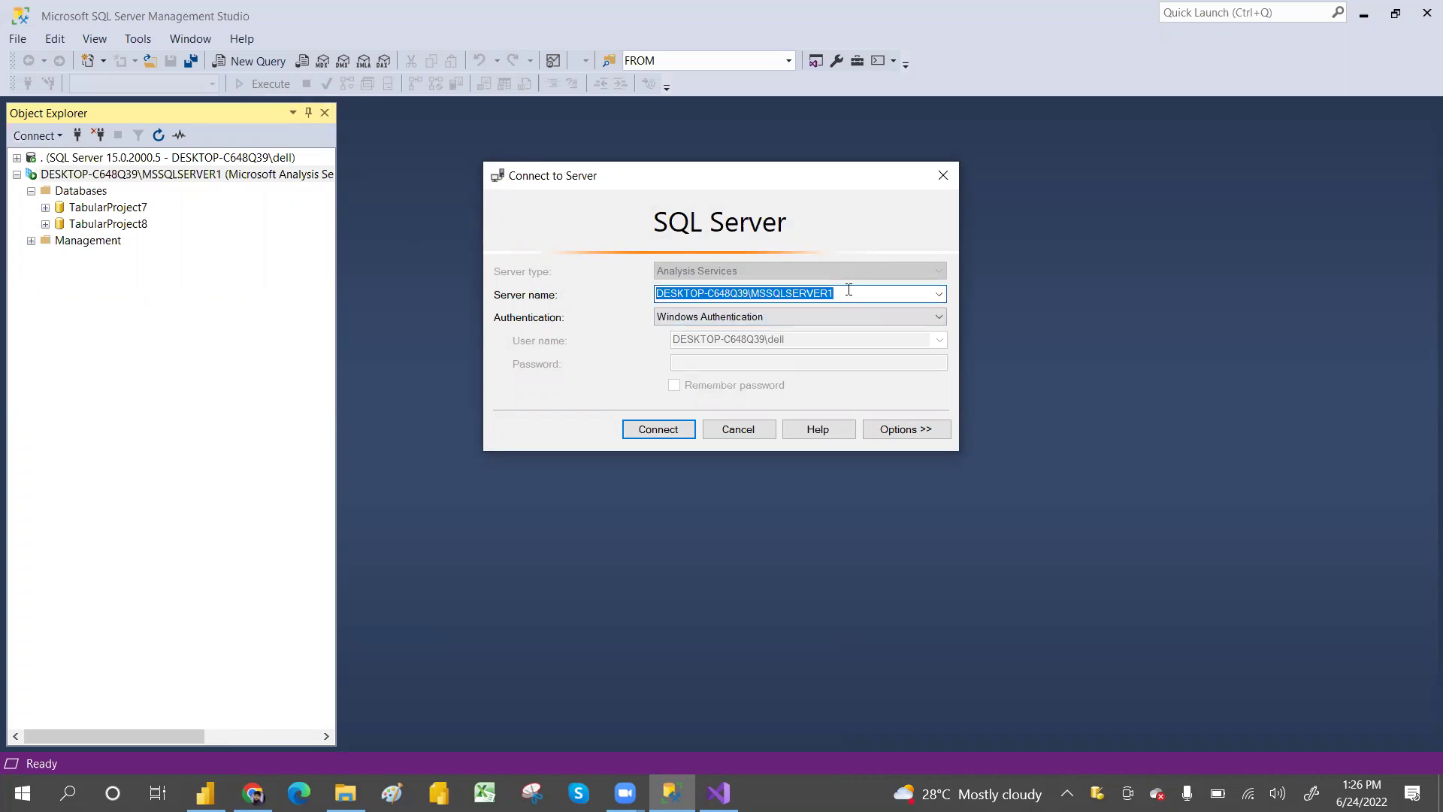
left_click(849, 290)
double_click(757, 291)
key("ctrl+c")
key("alt+Tab")
key("ctrl+v")
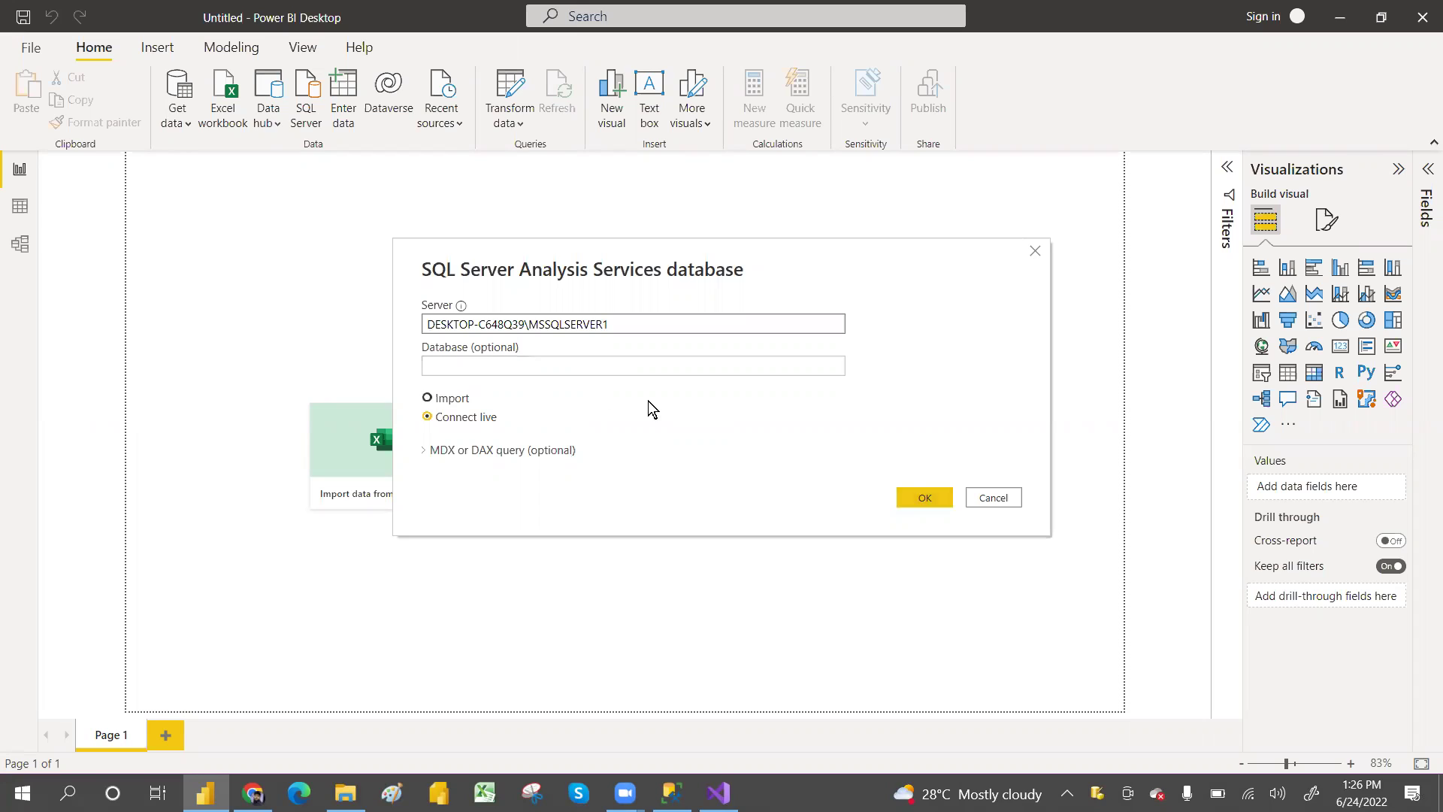
Connect live to the server and load the Model from TabularProject8
left_click(940, 493)
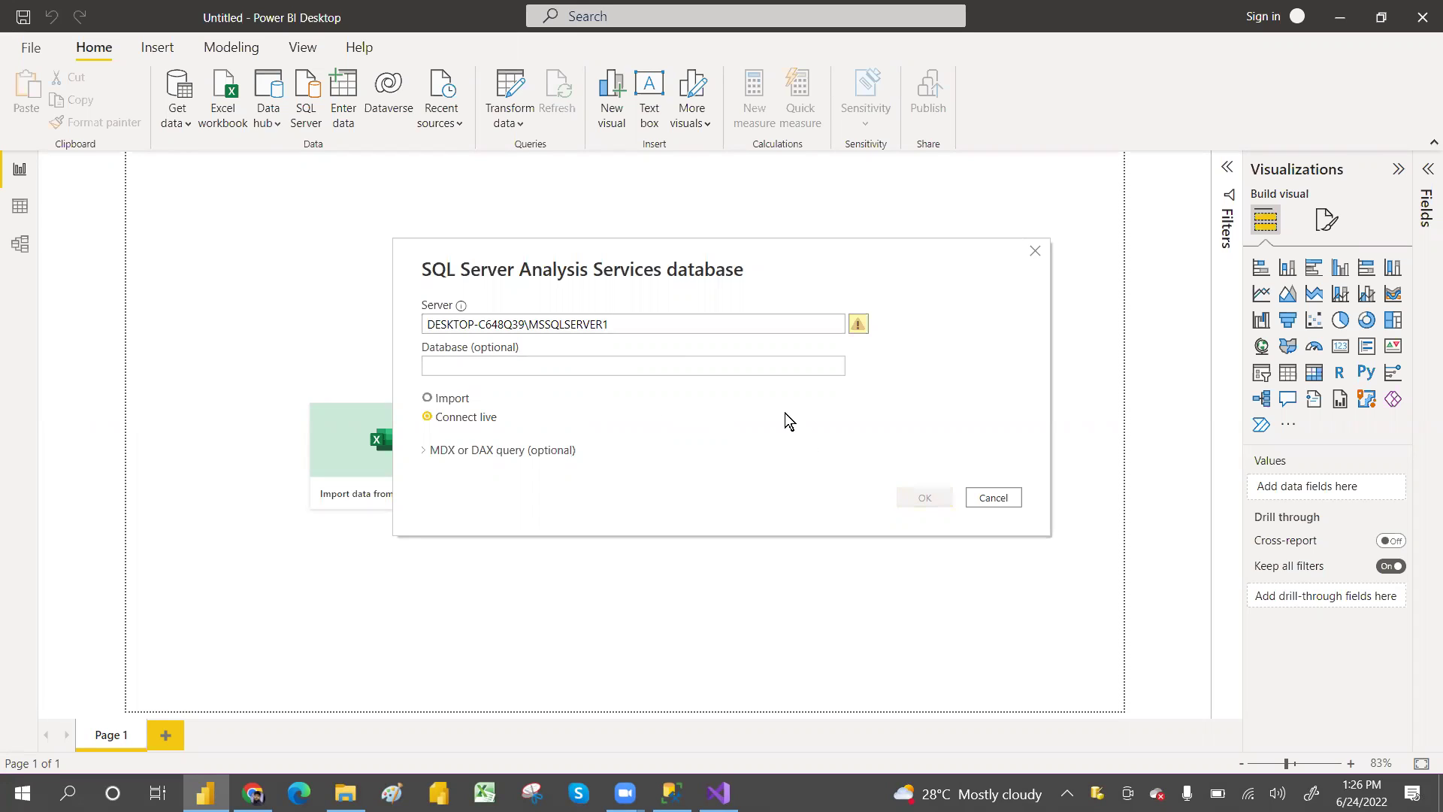
left_click(641, 321)
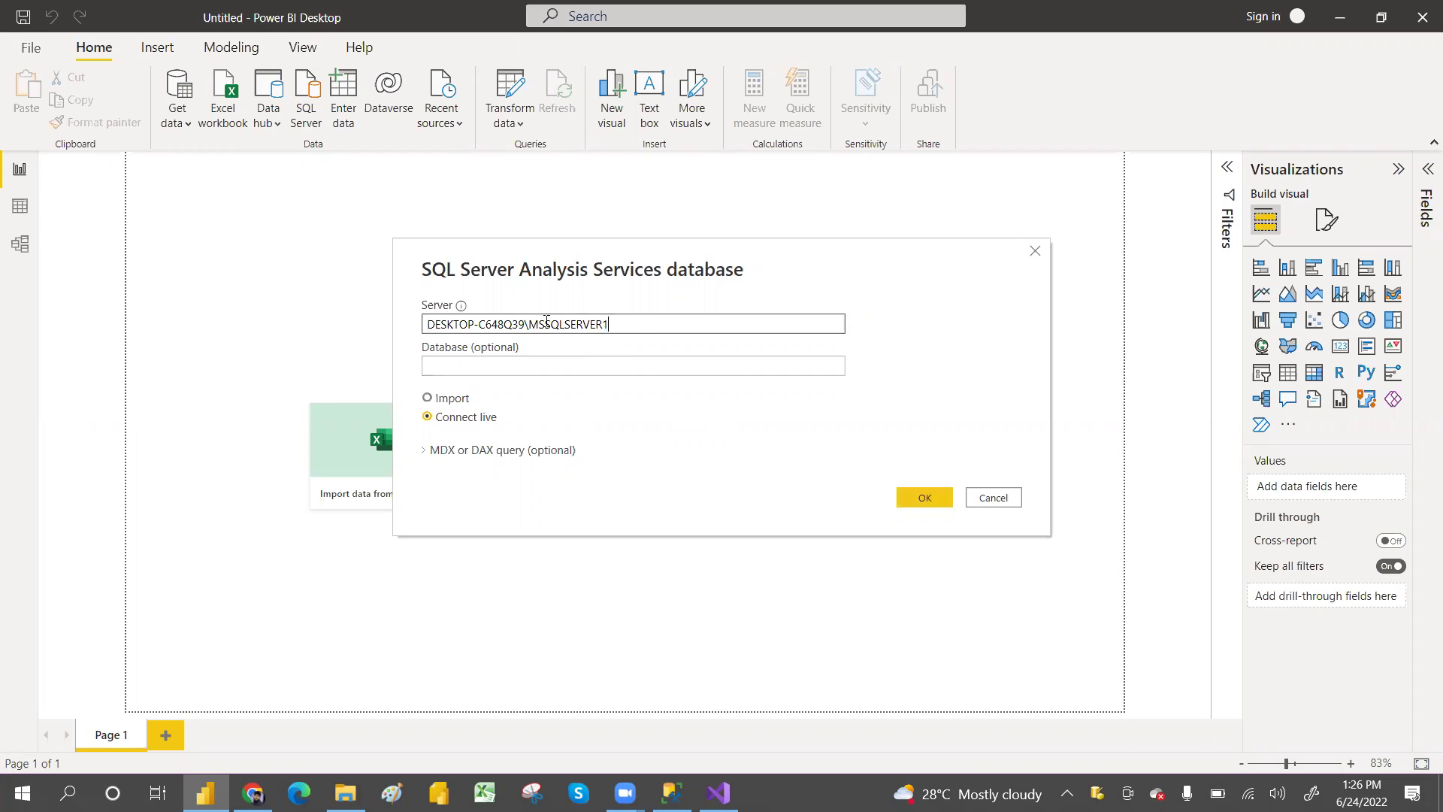
left_click(930, 496)
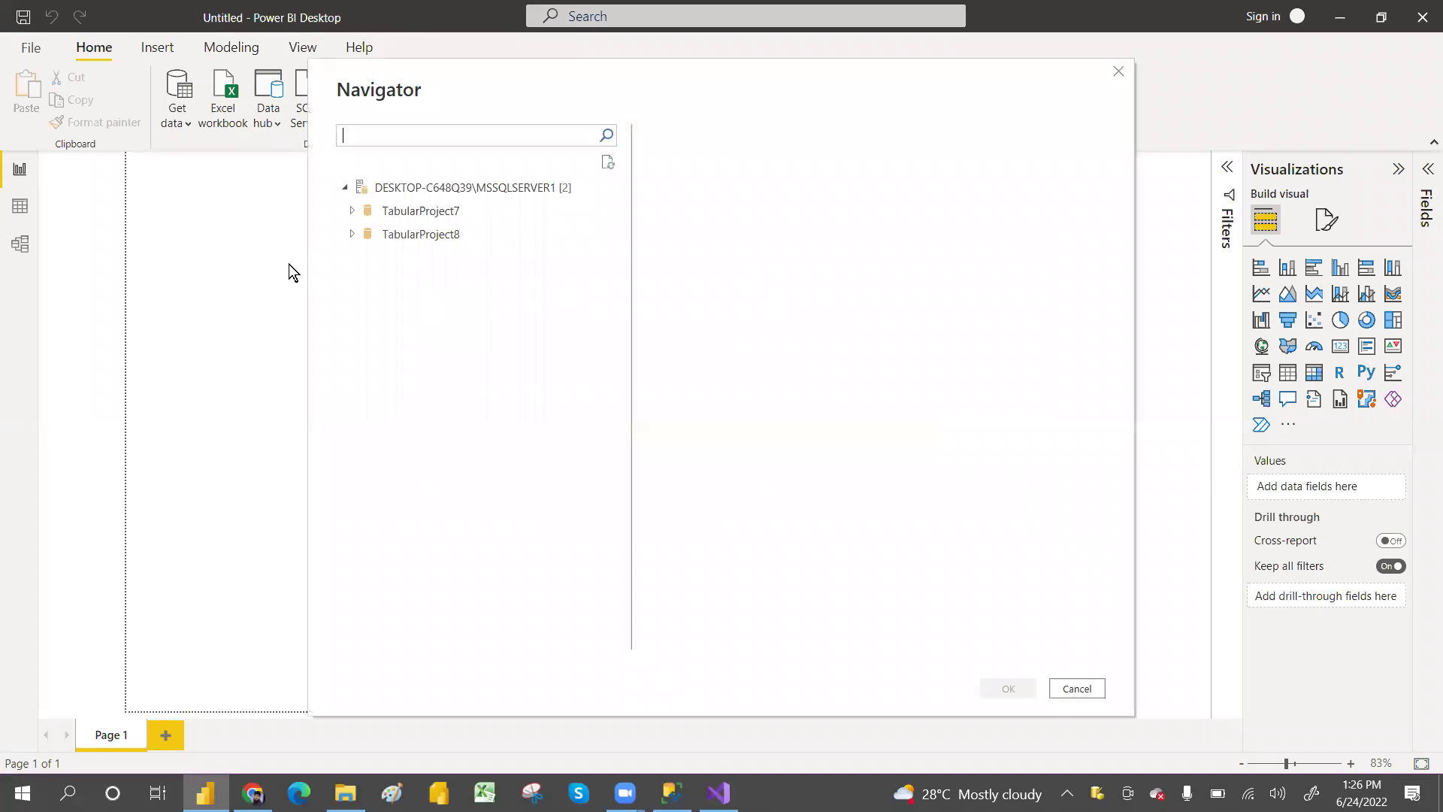
left_click(356, 241)
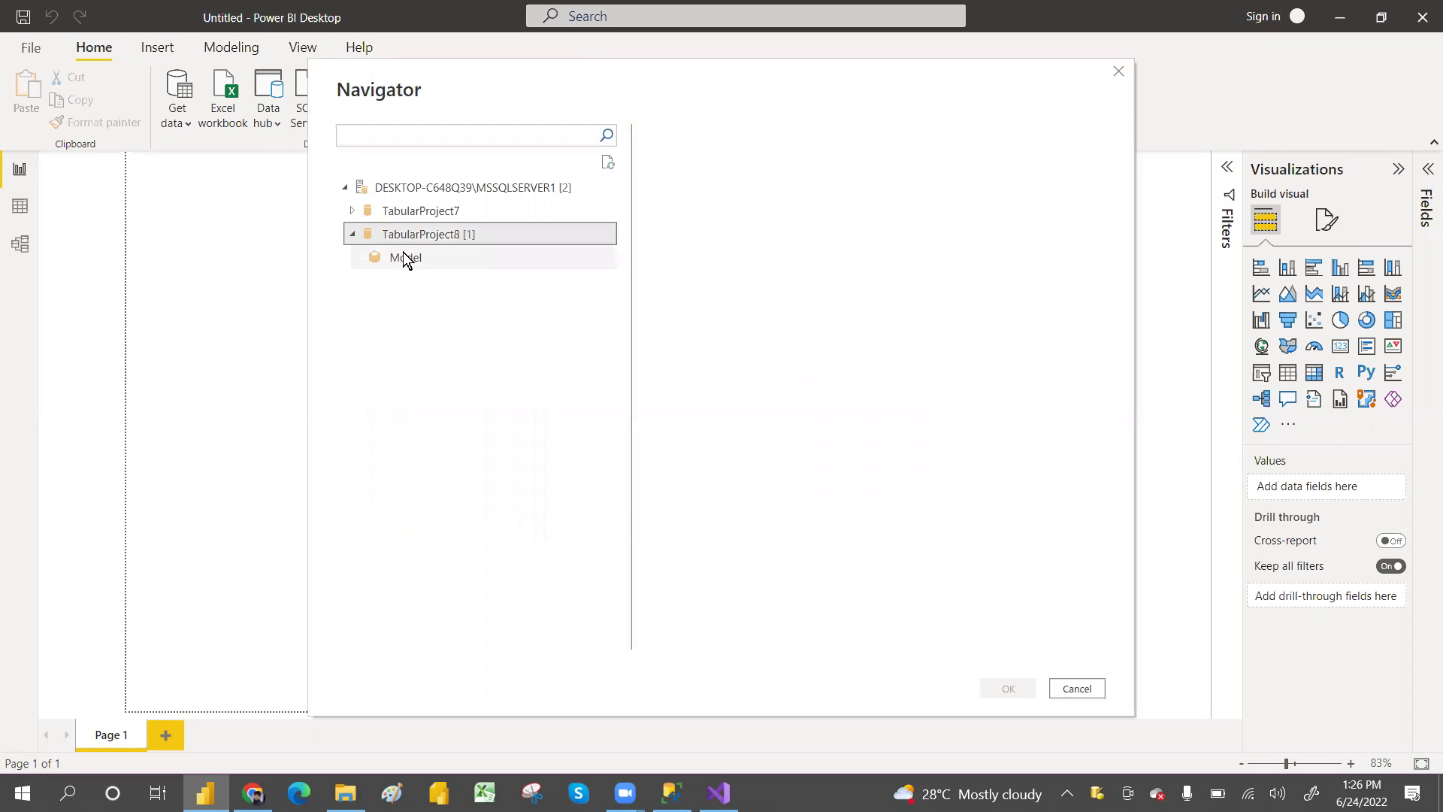
left_click(415, 258)
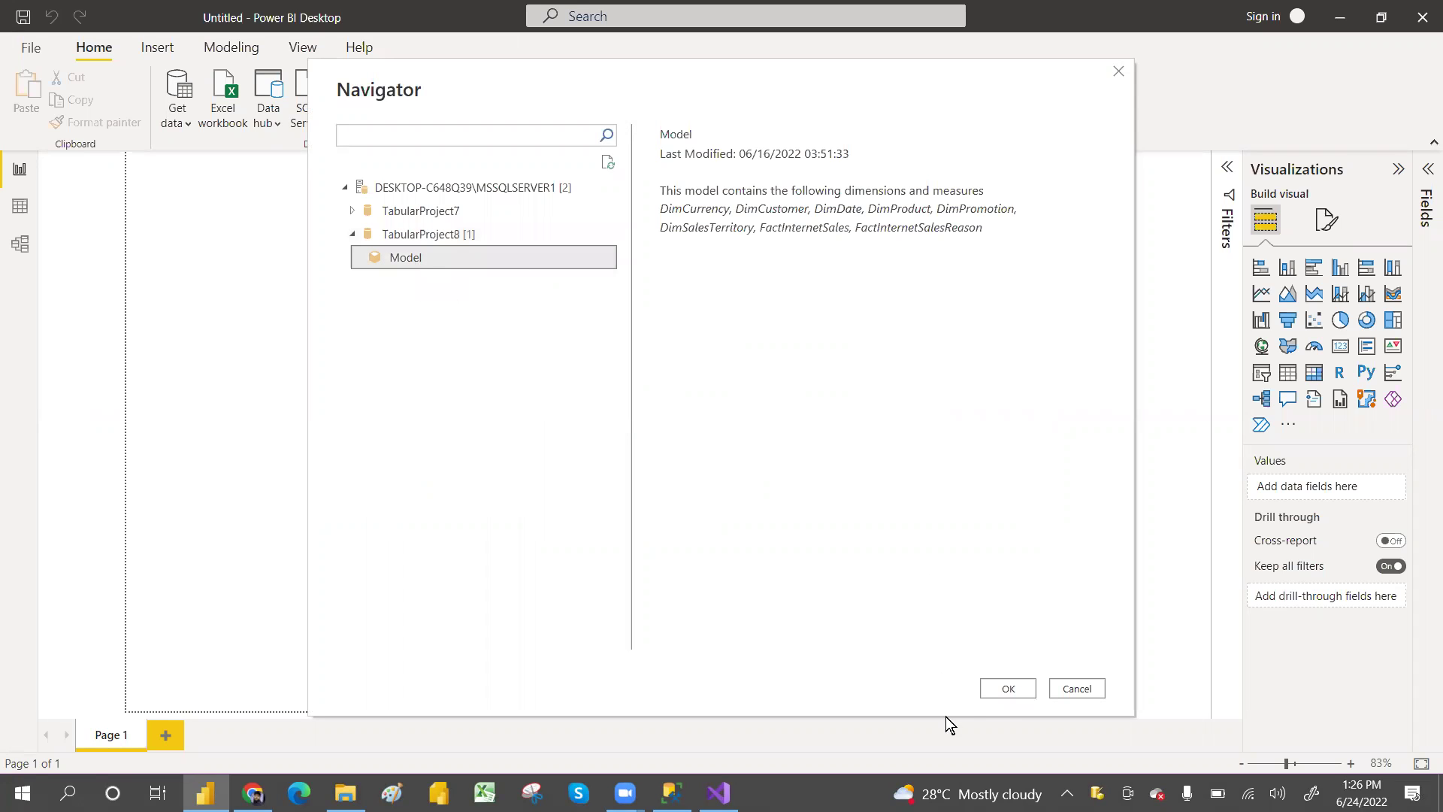
left_click(1009, 689)
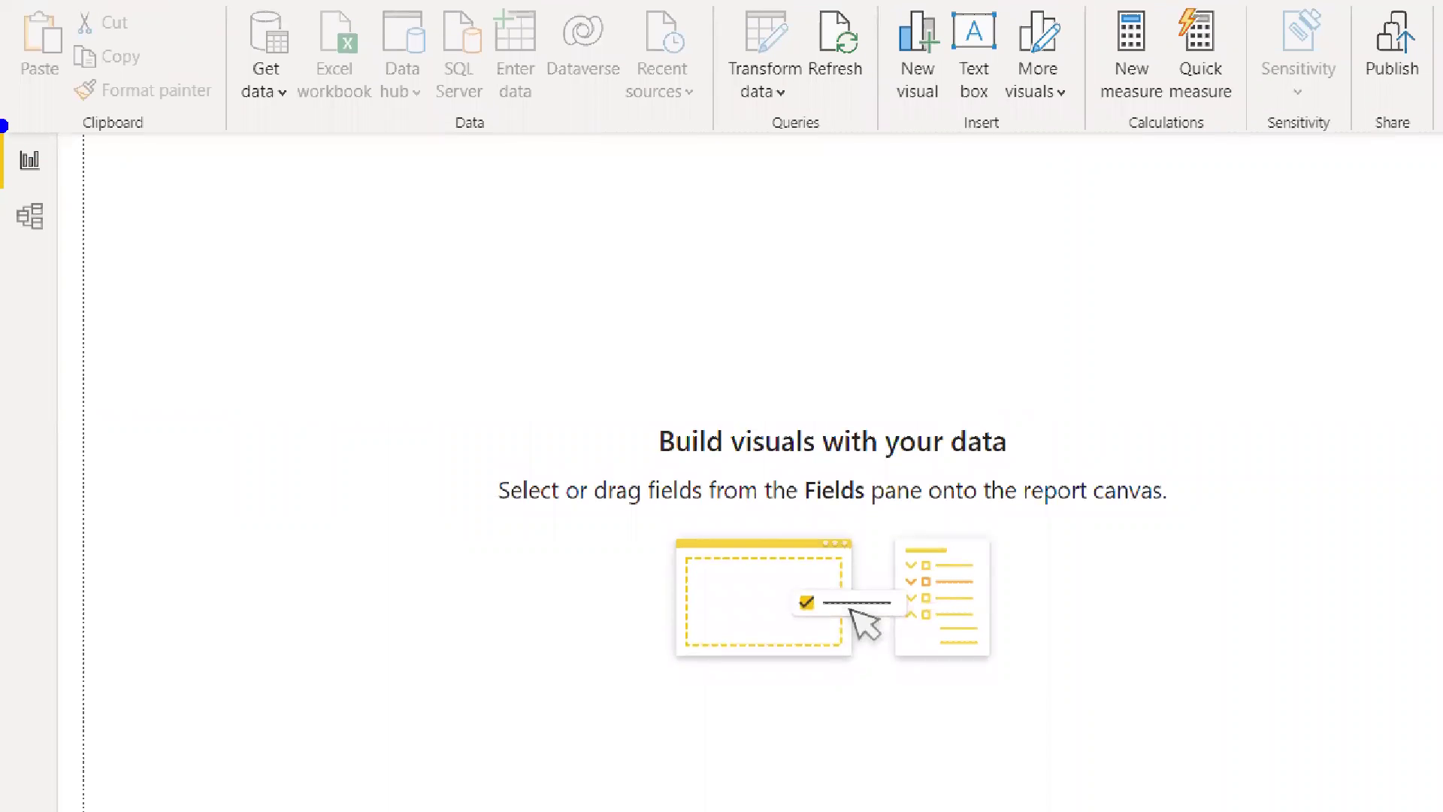
Switch to the Model view showing the live model's tables and relationships
left_click_drag(3, 126, 104, 282)
left_click_drag(44, 235, 214, 336)
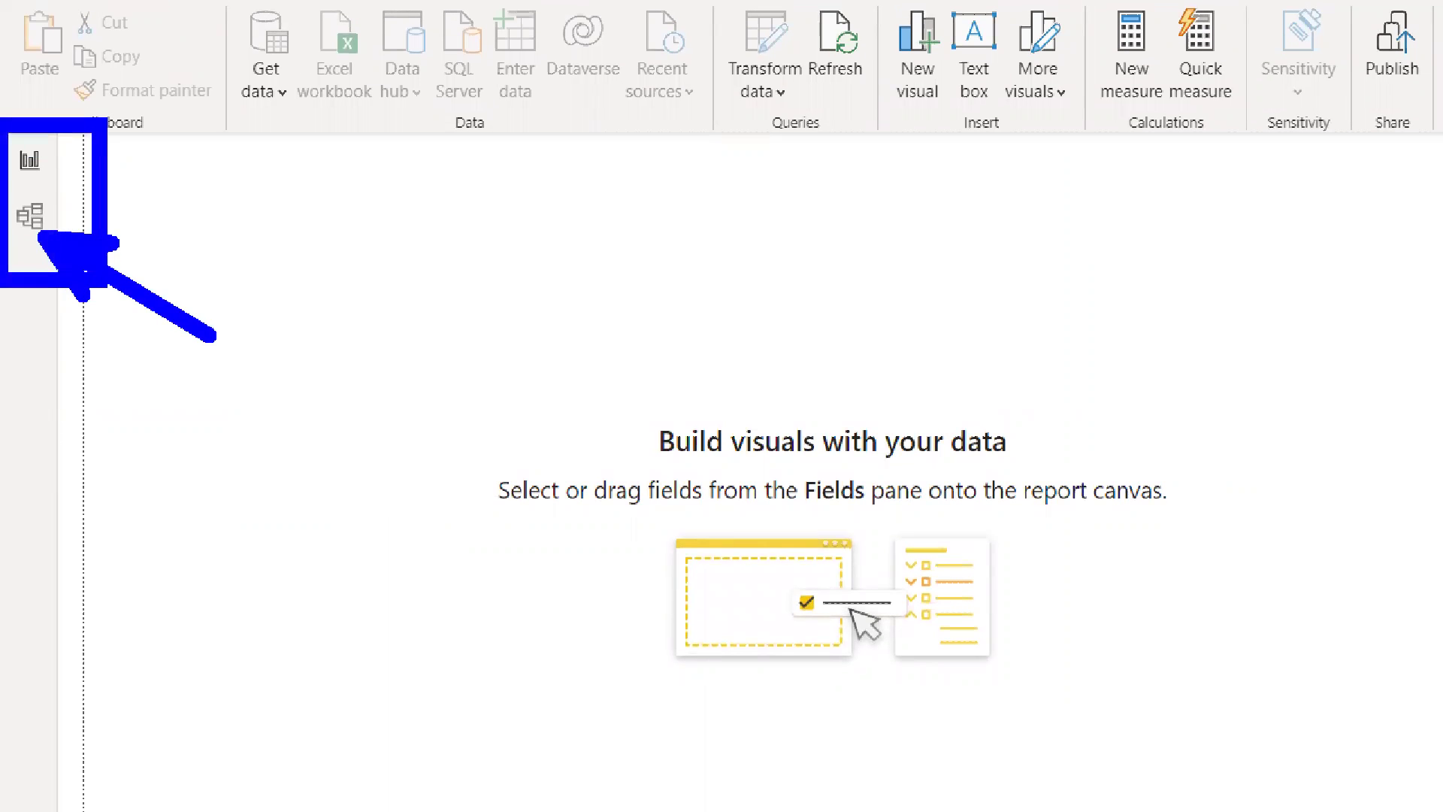
key("Escape")
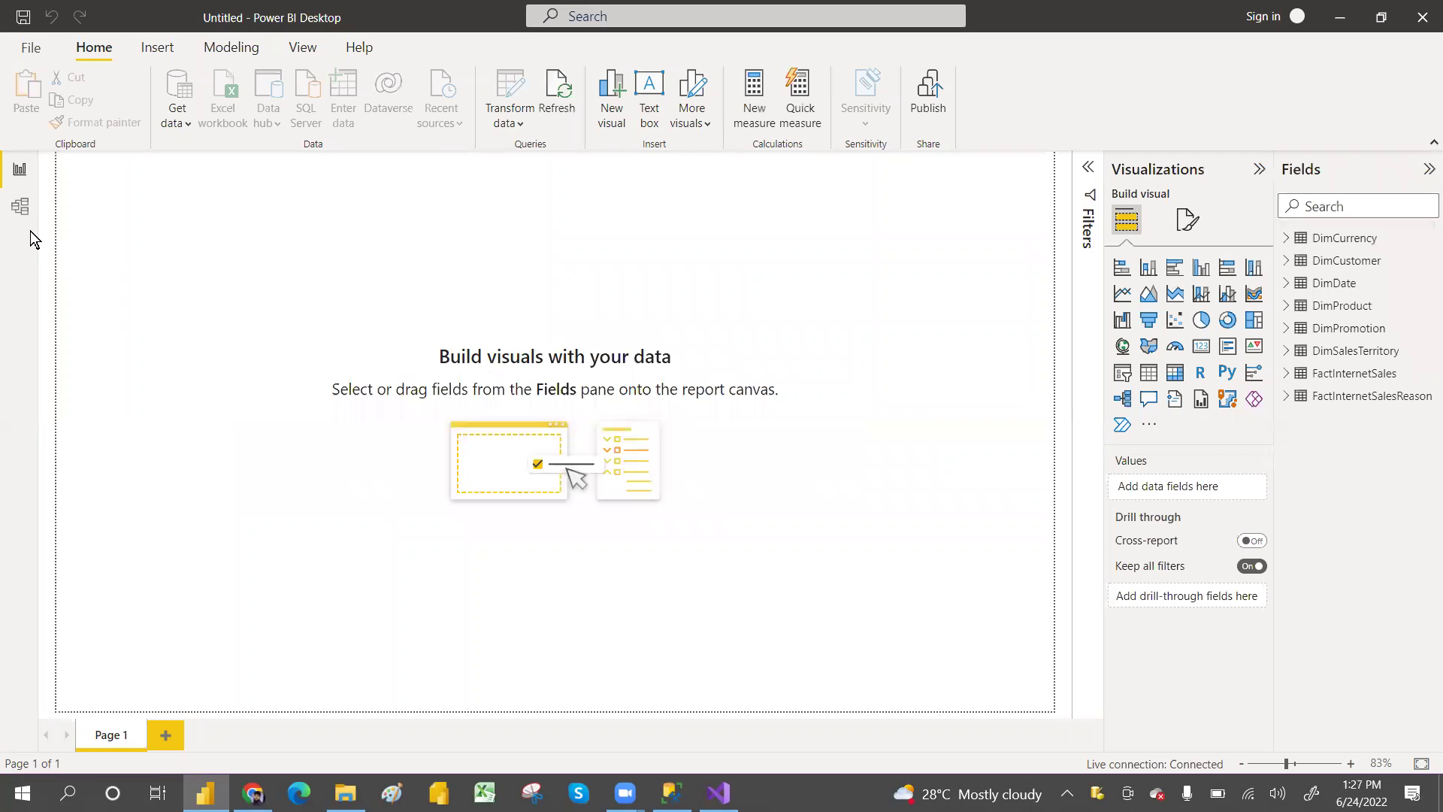
left_click(20, 207)
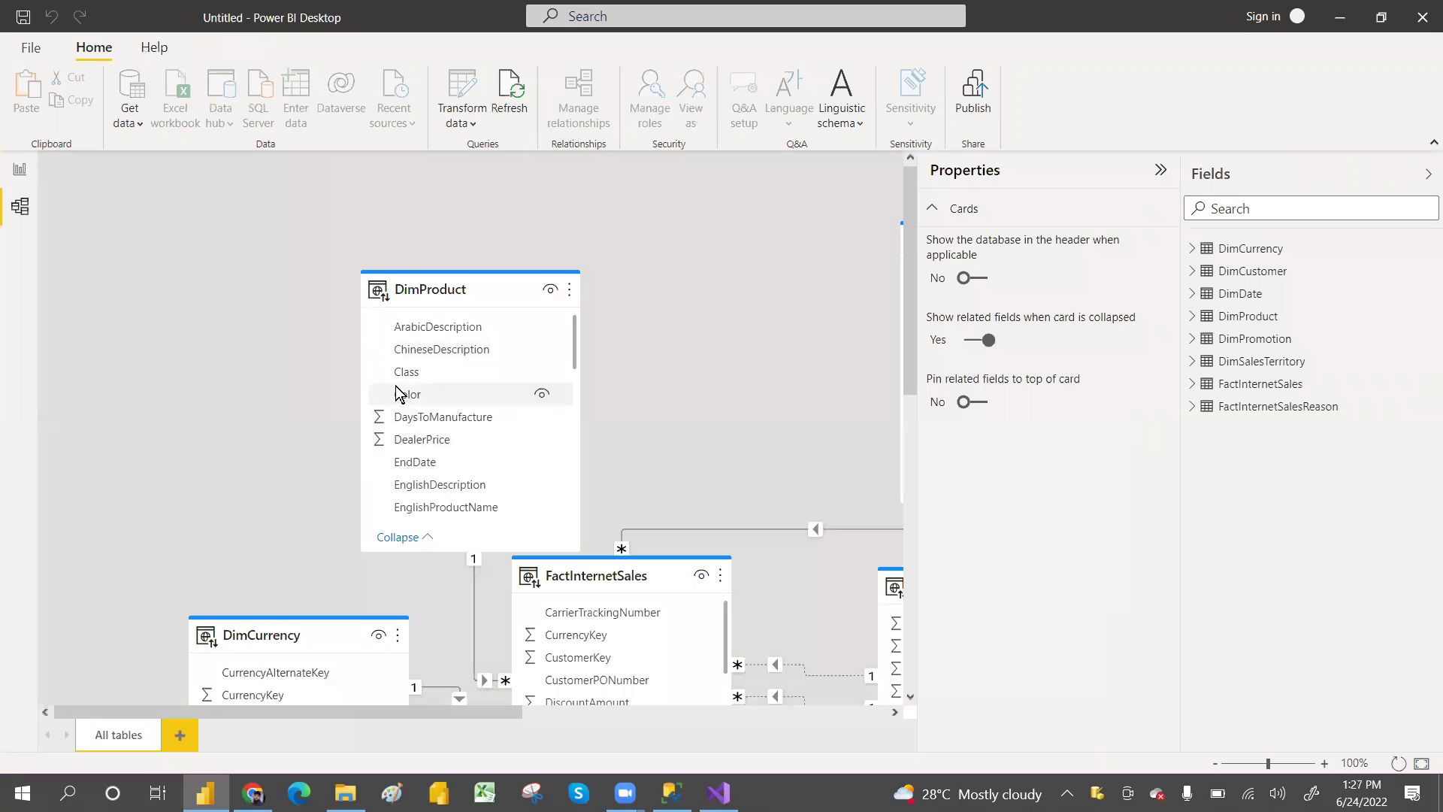
Rearrange the DimProduct, FactInternetSales and DimCurrency cards in the model diagram
left_click_drag(399, 394, 279, 330)
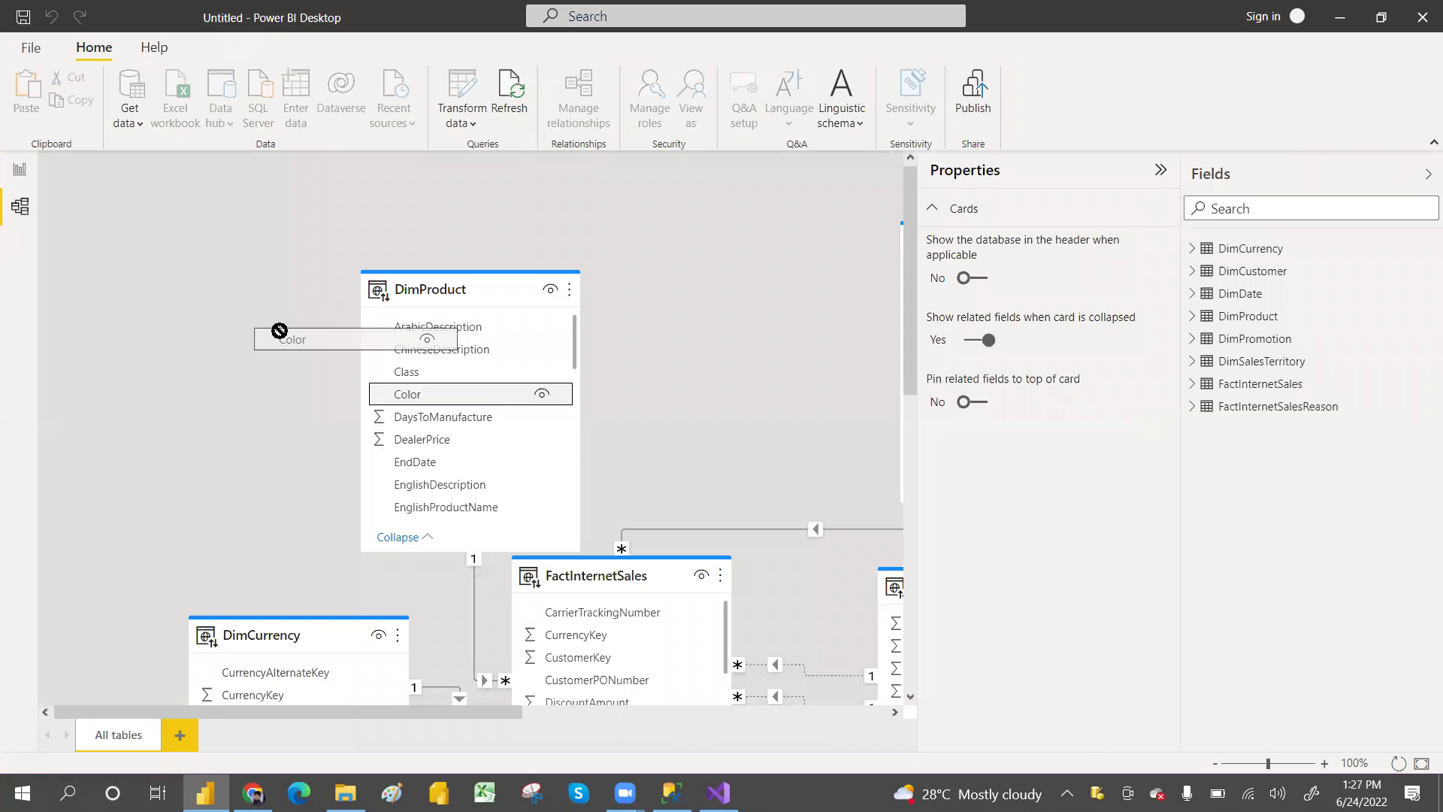
left_click_drag(454, 283, 276, 263)
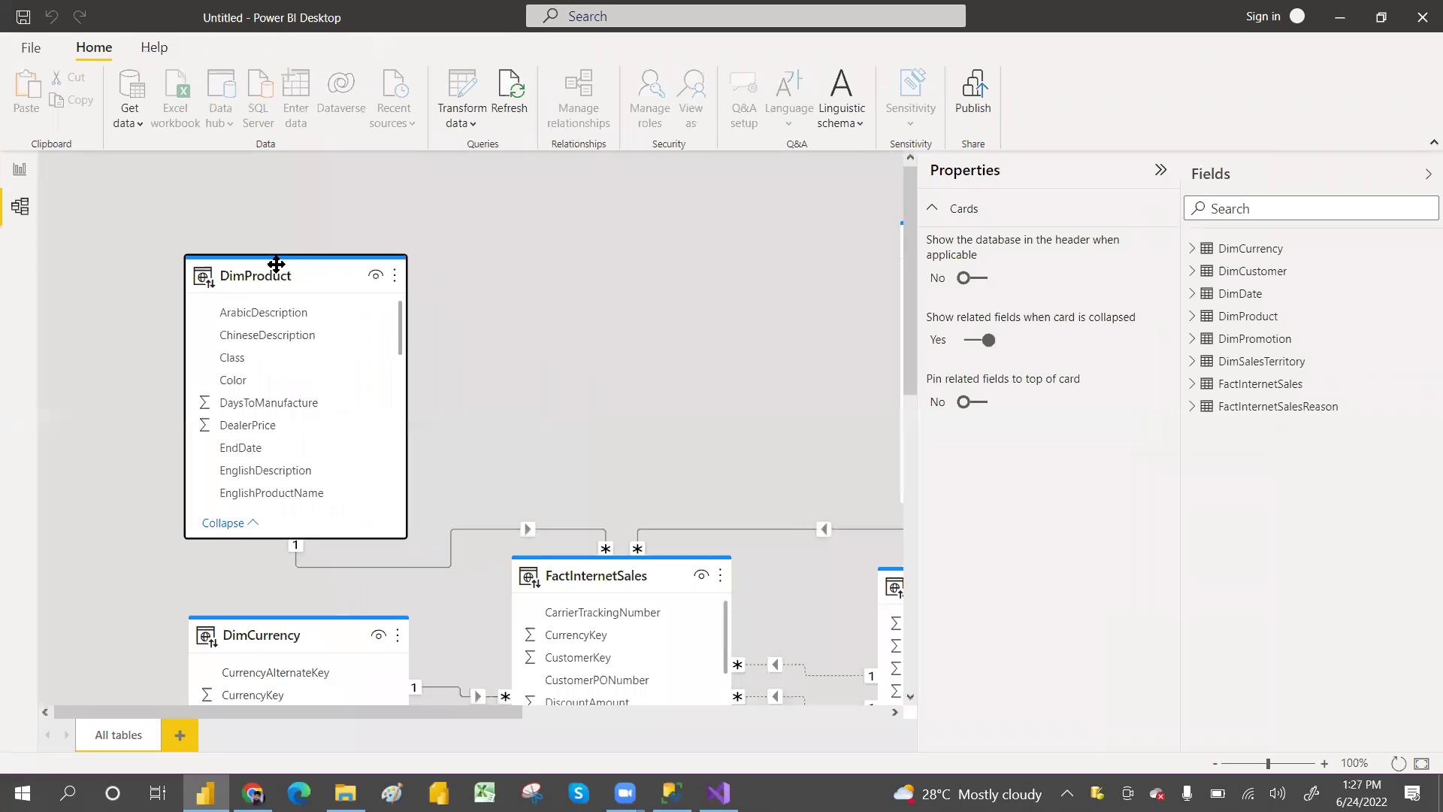
left_click_drag(911, 380, 920, 553)
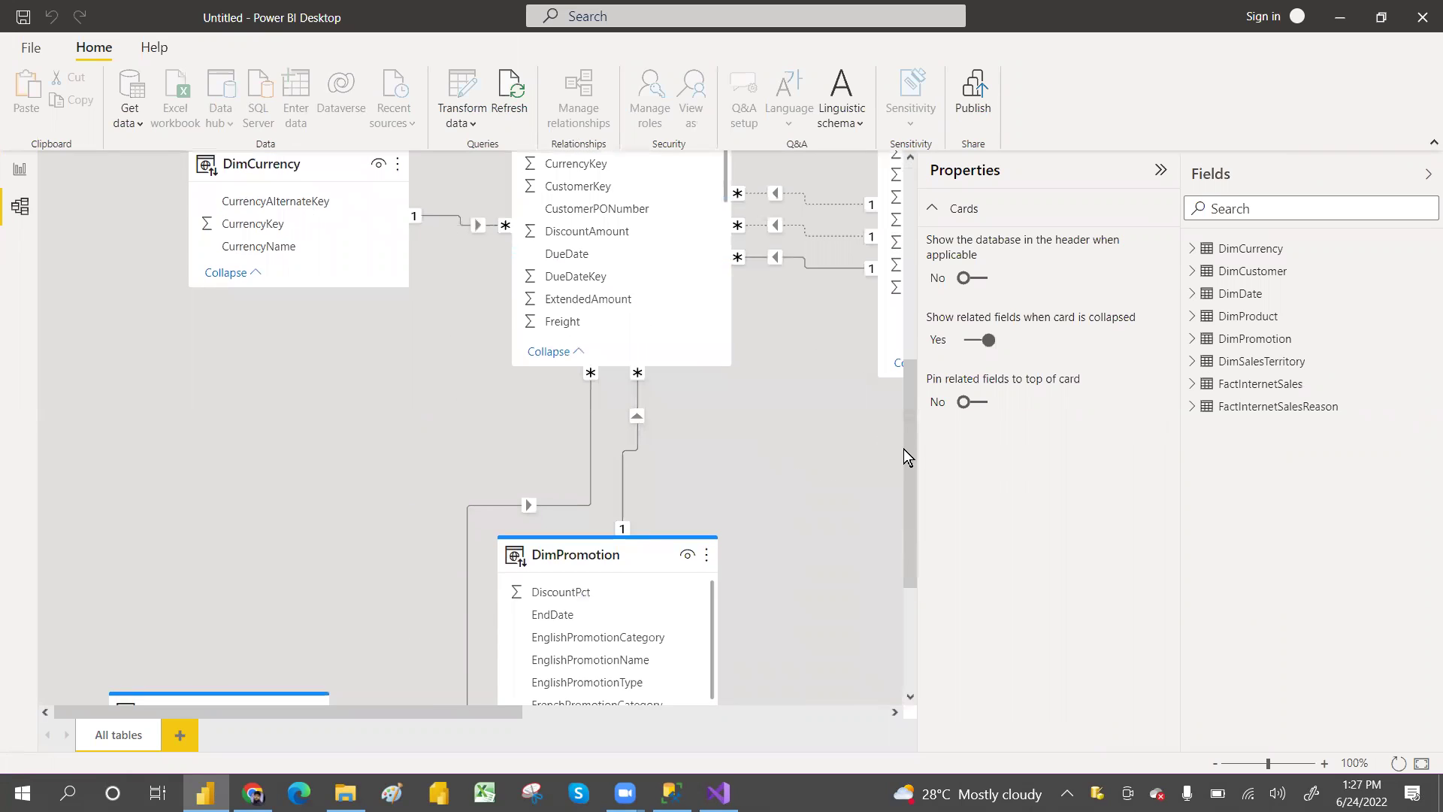
left_click_drag(913, 404, 913, 327)
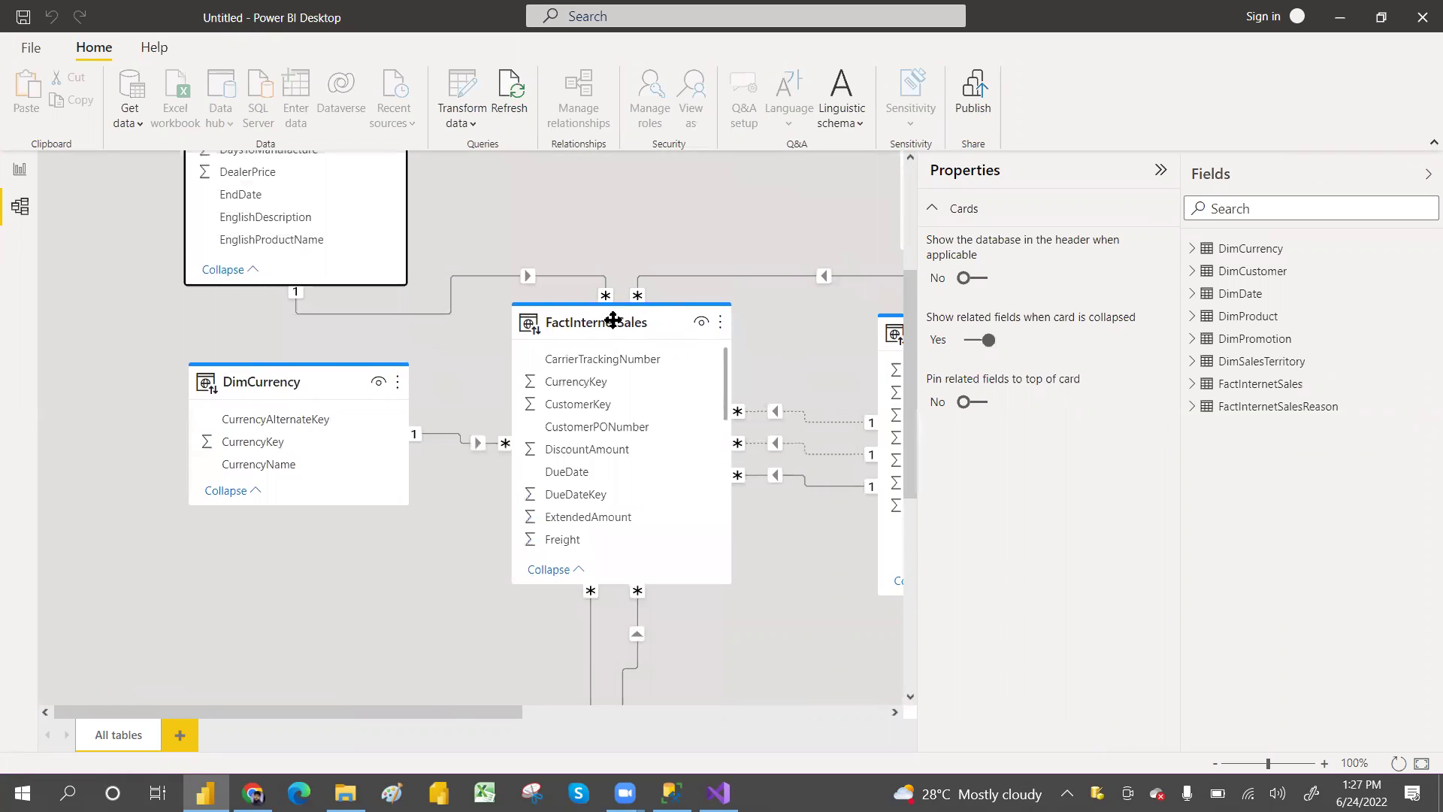
left_click_drag(613, 320, 564, 278)
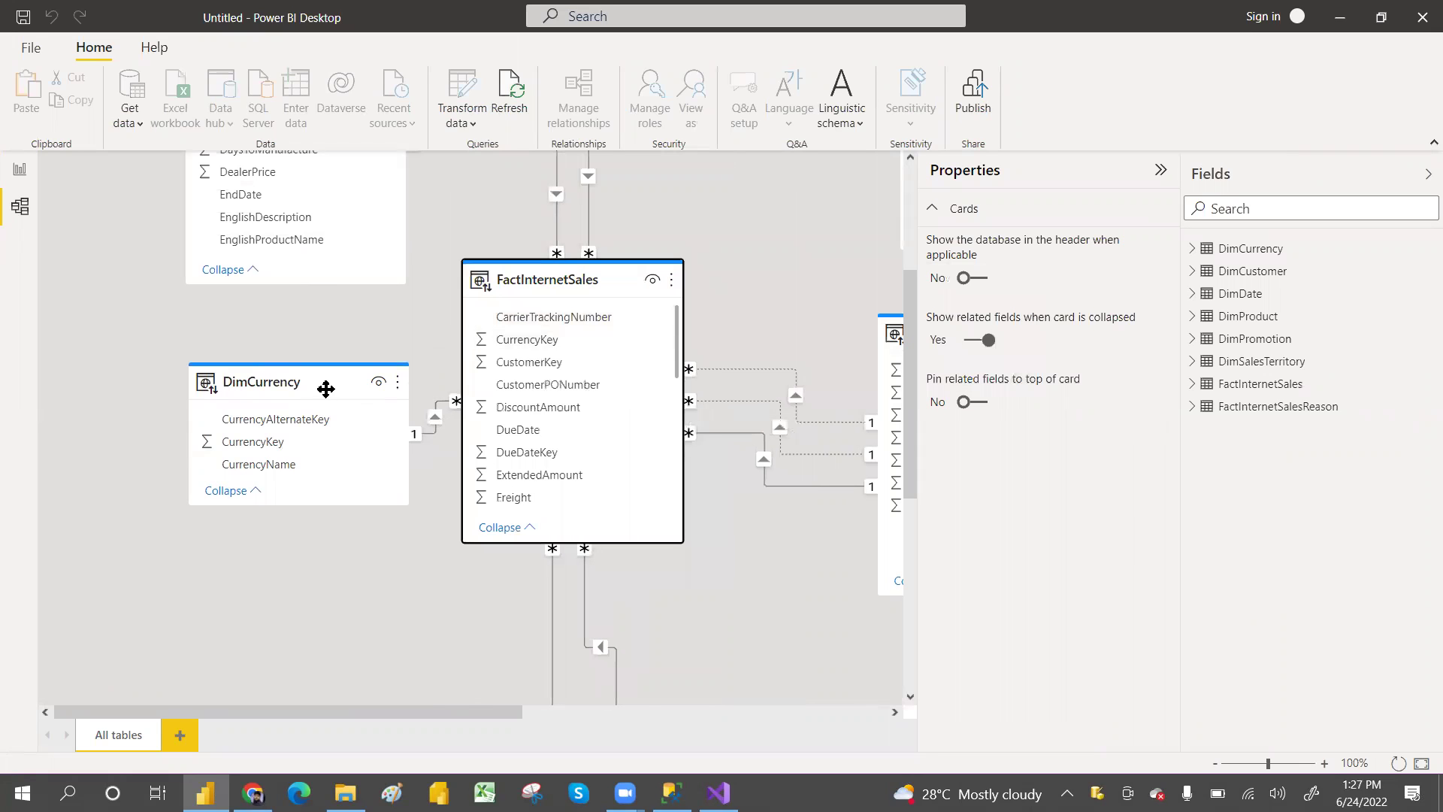
left_click_drag(325, 388, 246, 391)
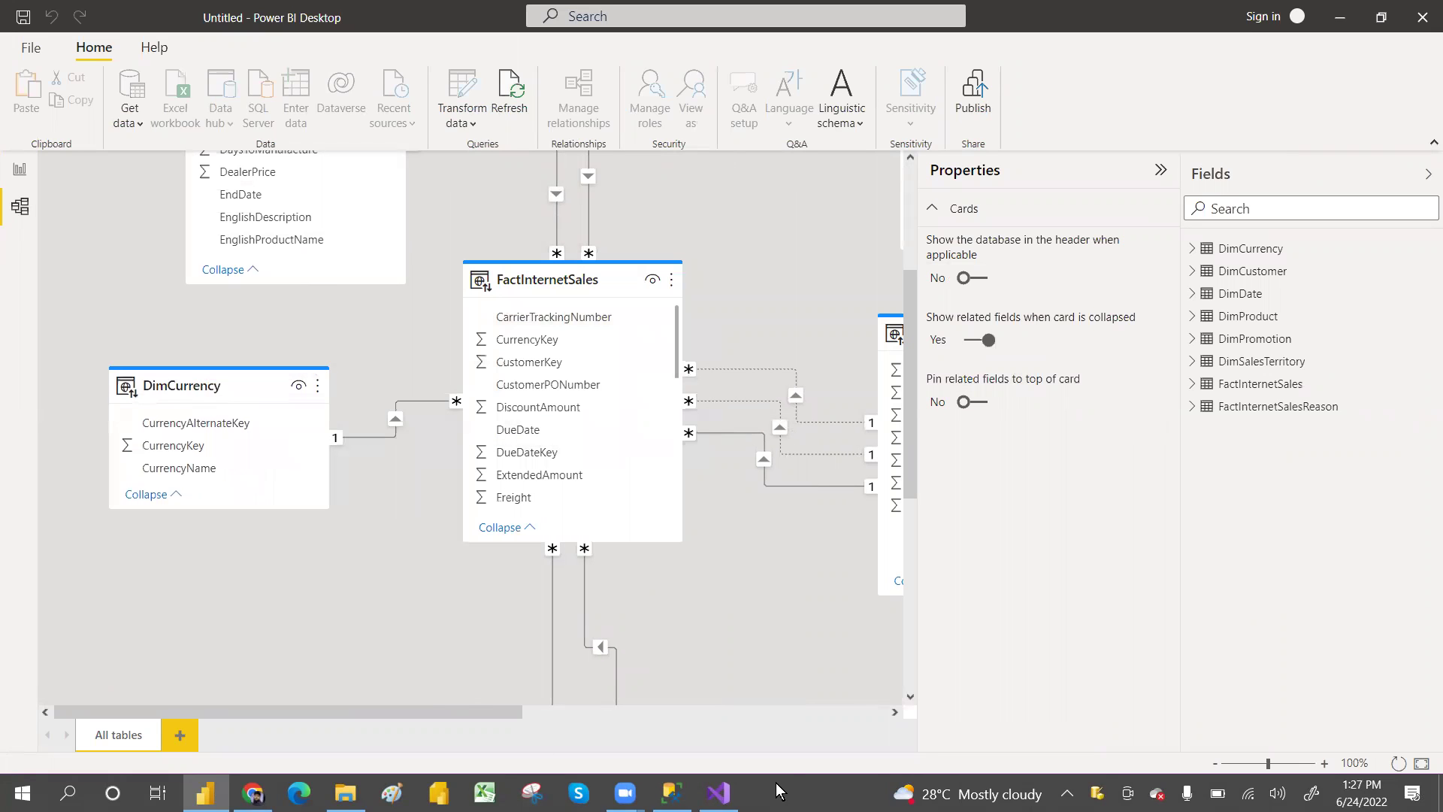
Fit the whole diagram to the page, zoom in slightly, and return to the report page
left_click(1400, 763)
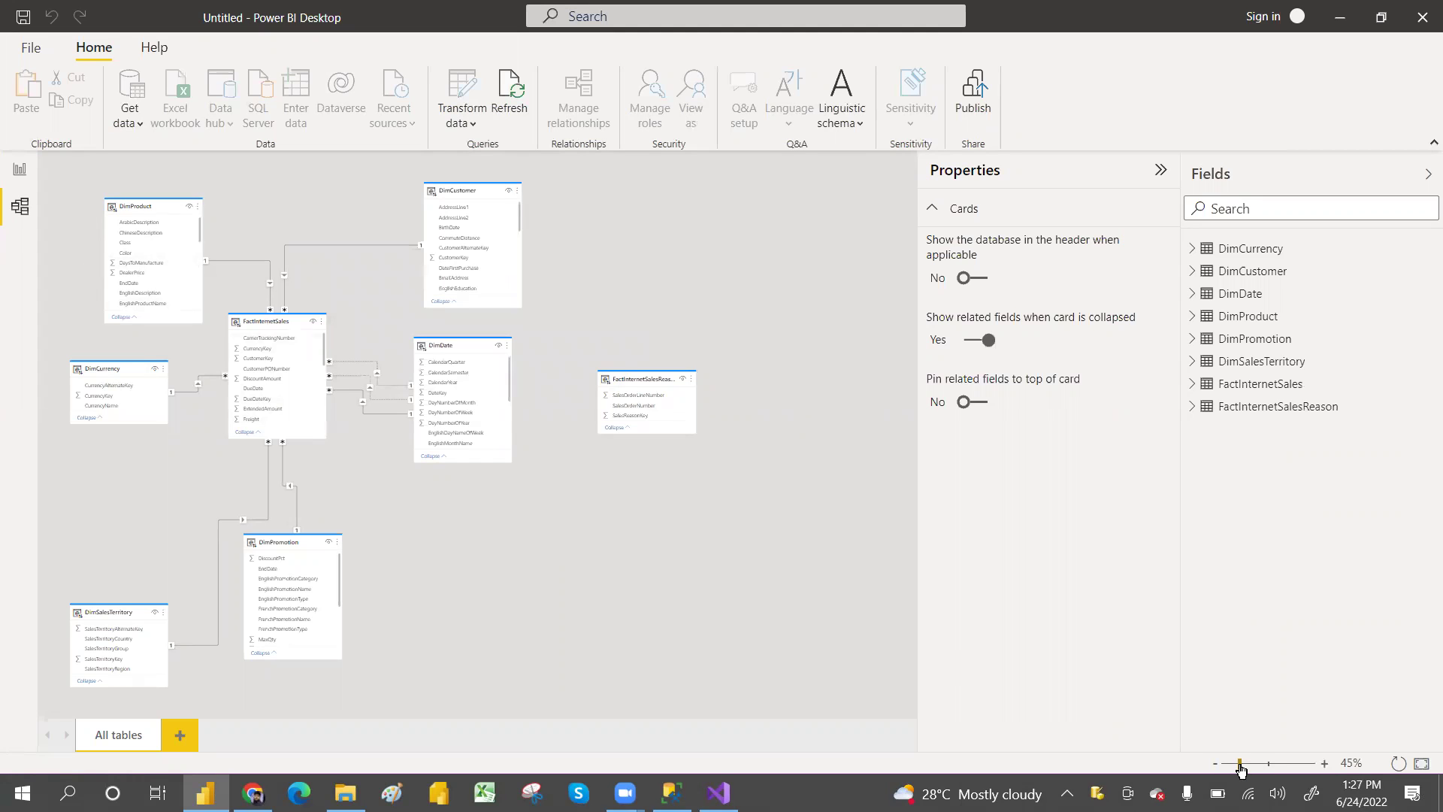
left_click_drag(1242, 764, 1250, 766)
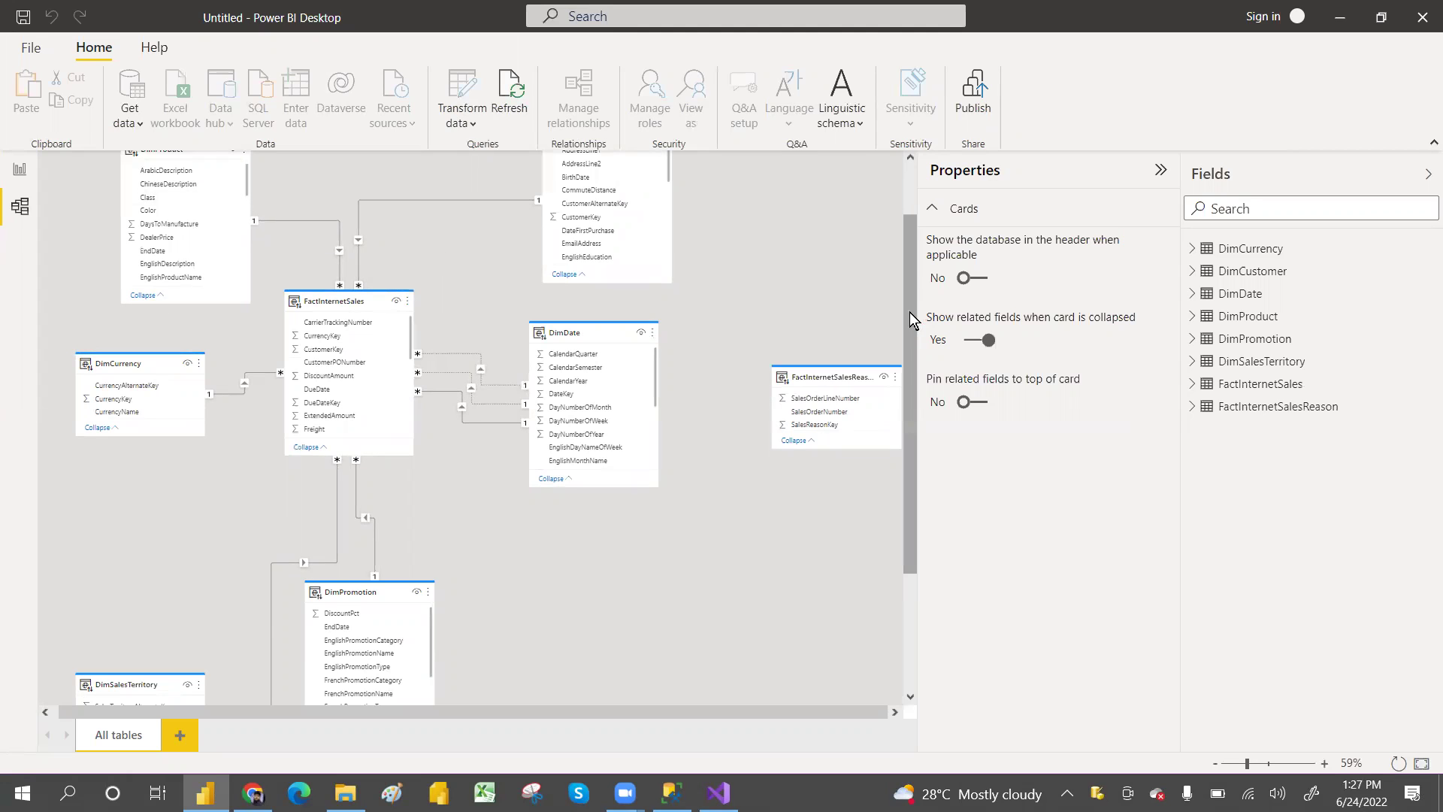
left_click_drag(912, 320, 911, 274)
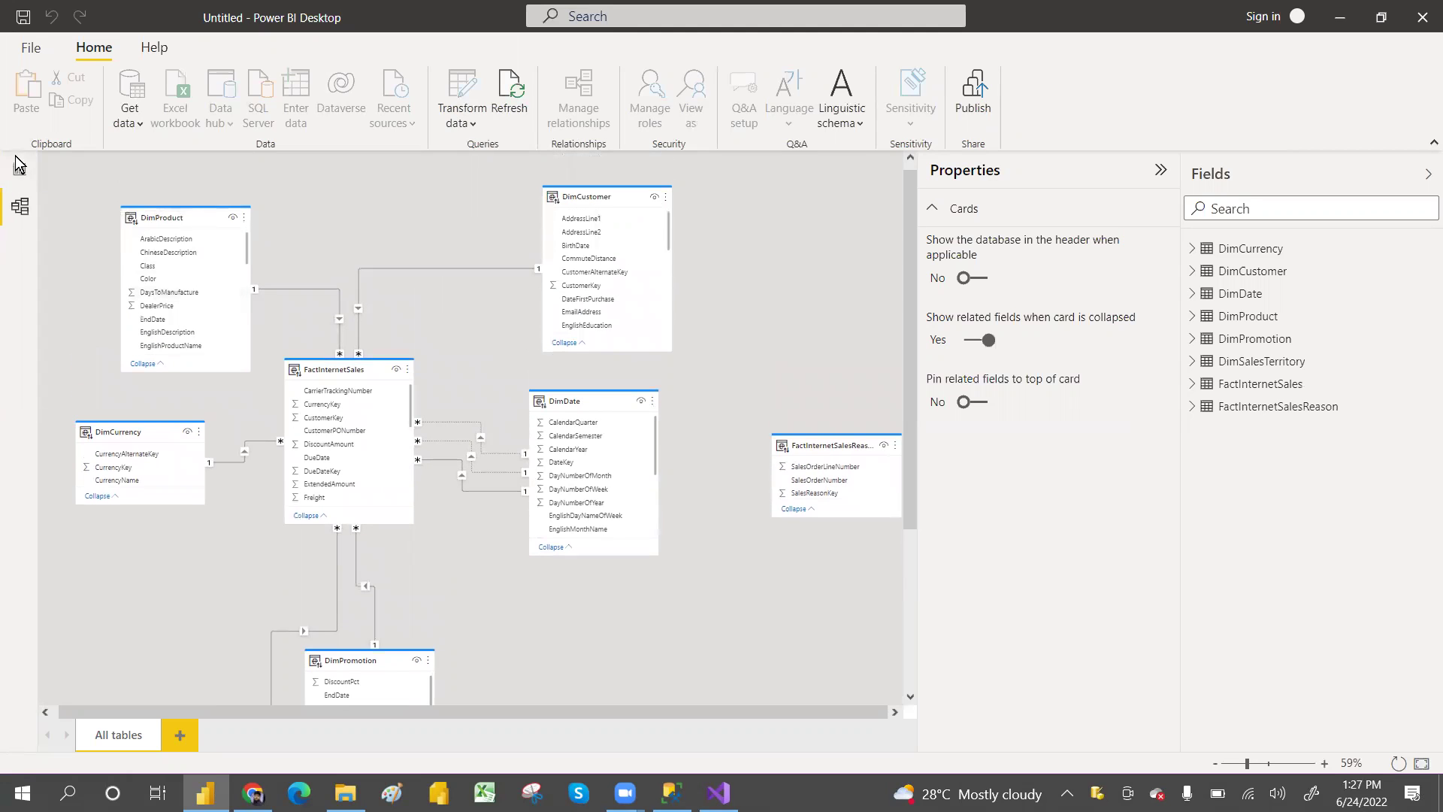
left_click(28, 174)
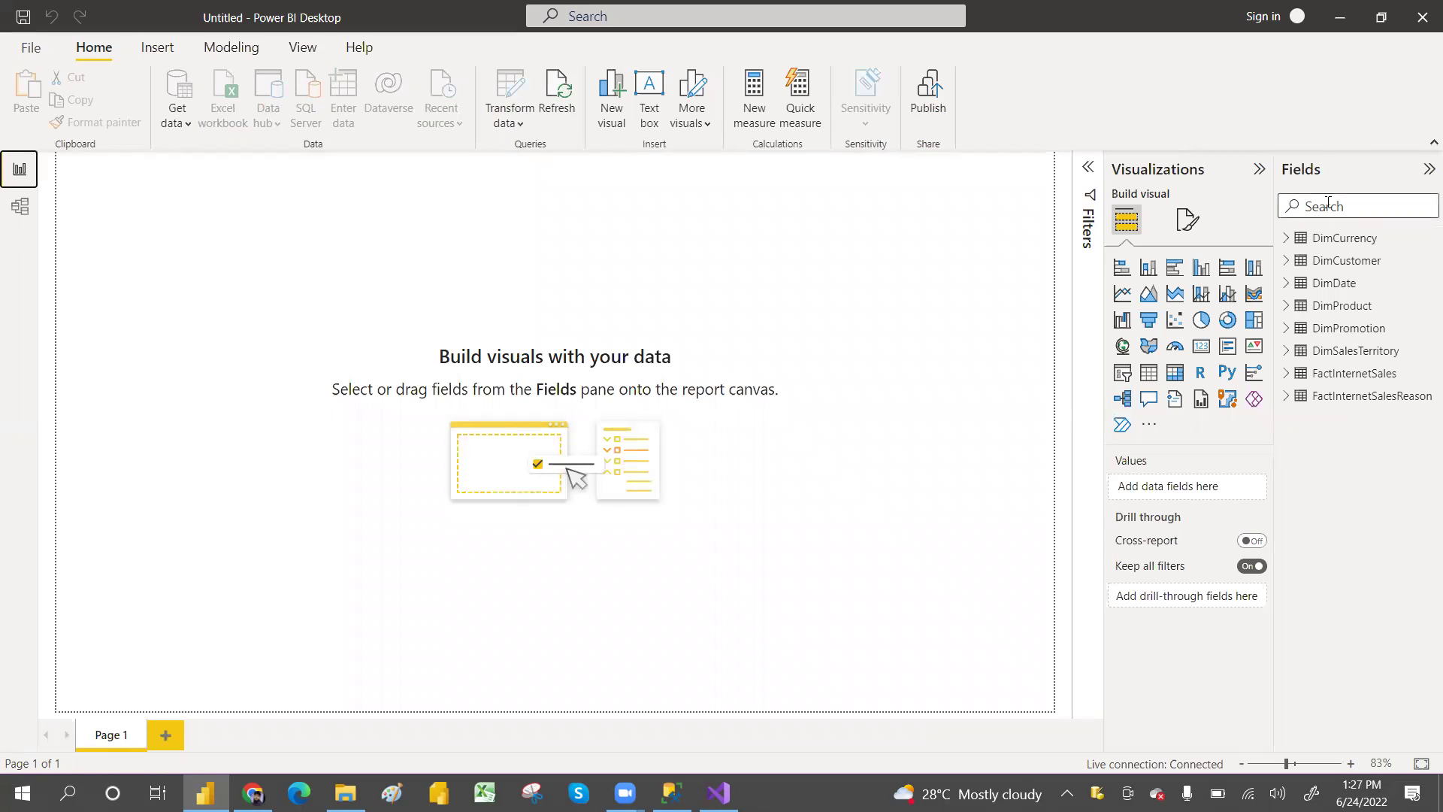
Build a table of FullDateAlternateKey and SalesAmount via the FULL and SALESA field searches
left_click(1328, 205)
type("FULL")
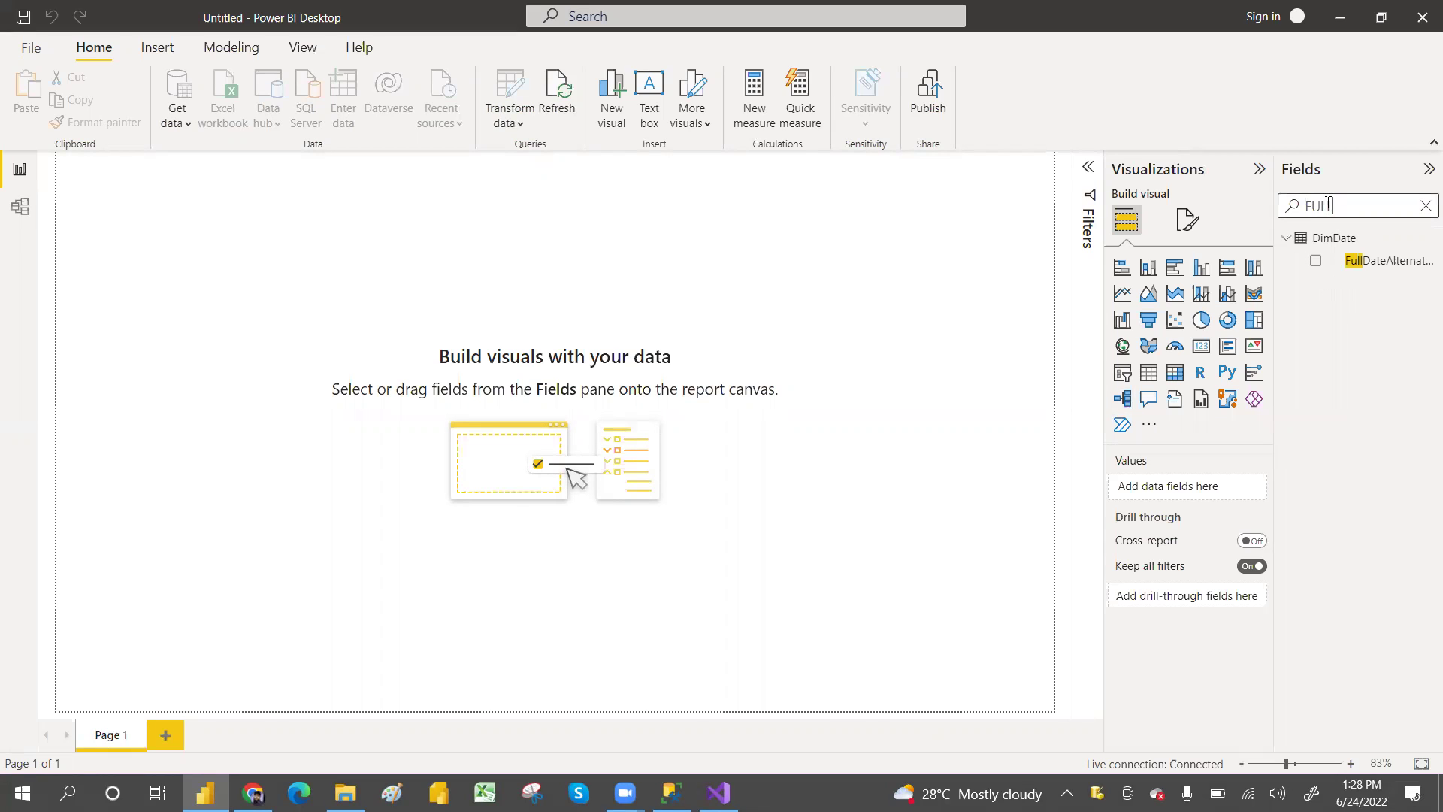
left_click(1316, 261)
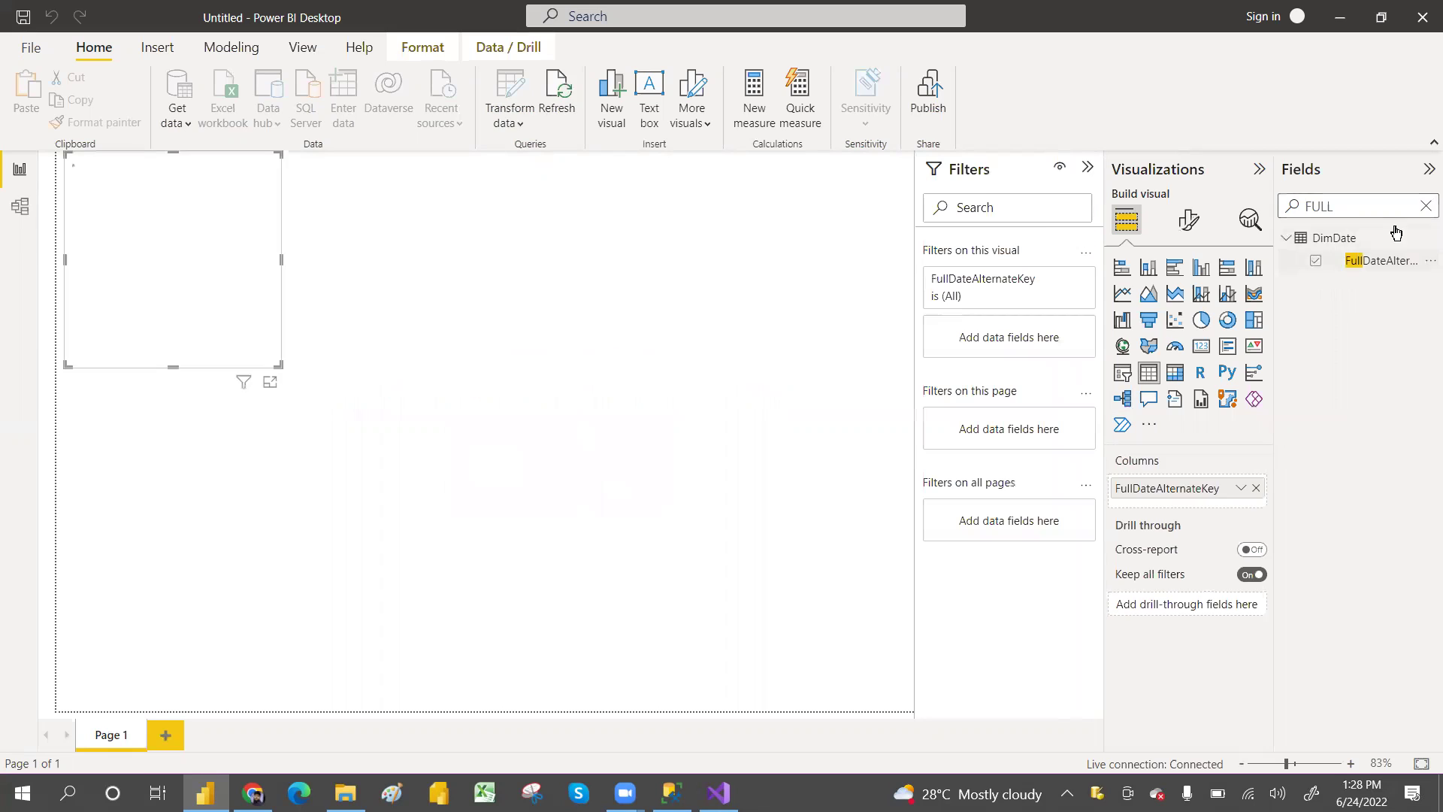
left_click(1426, 208)
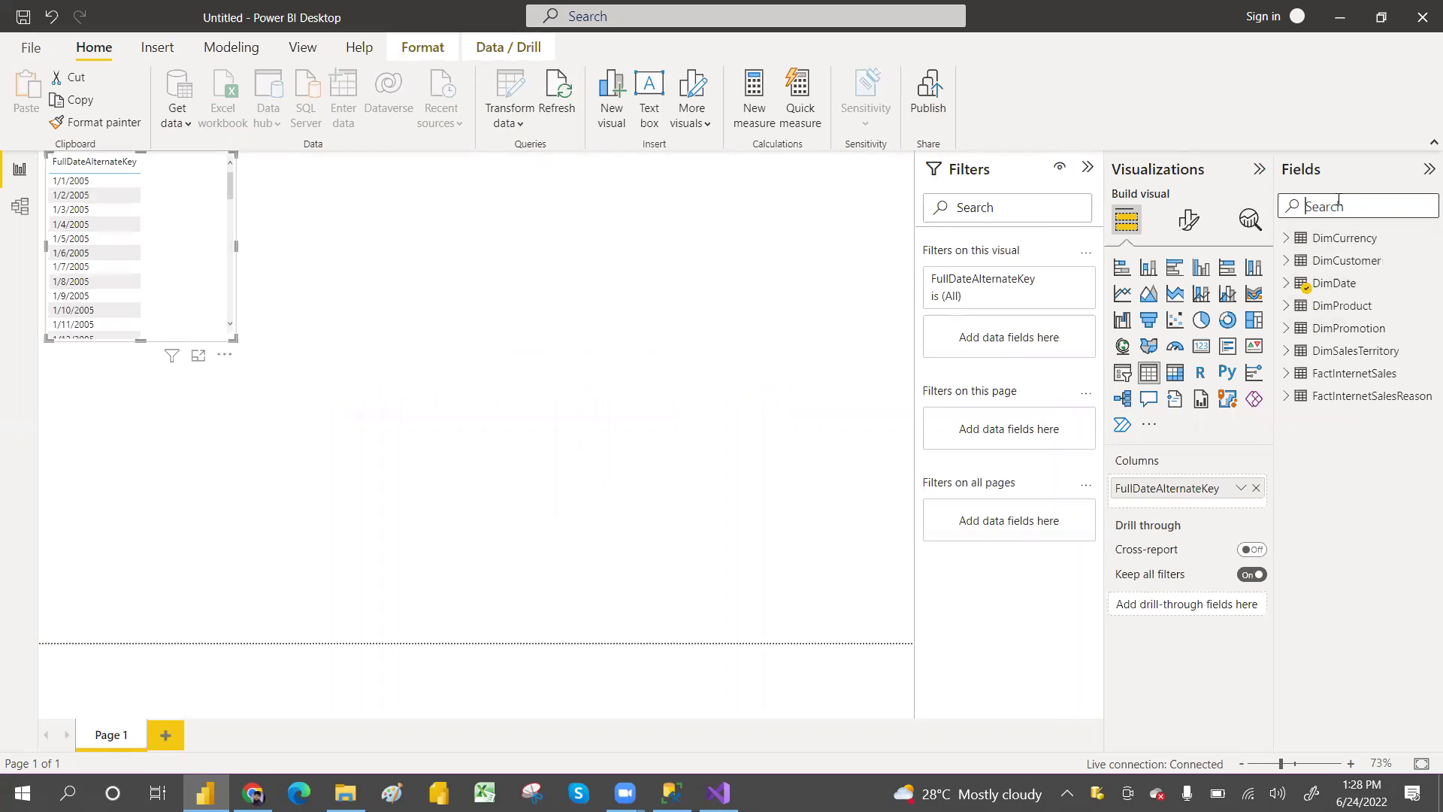
type("SALESA")
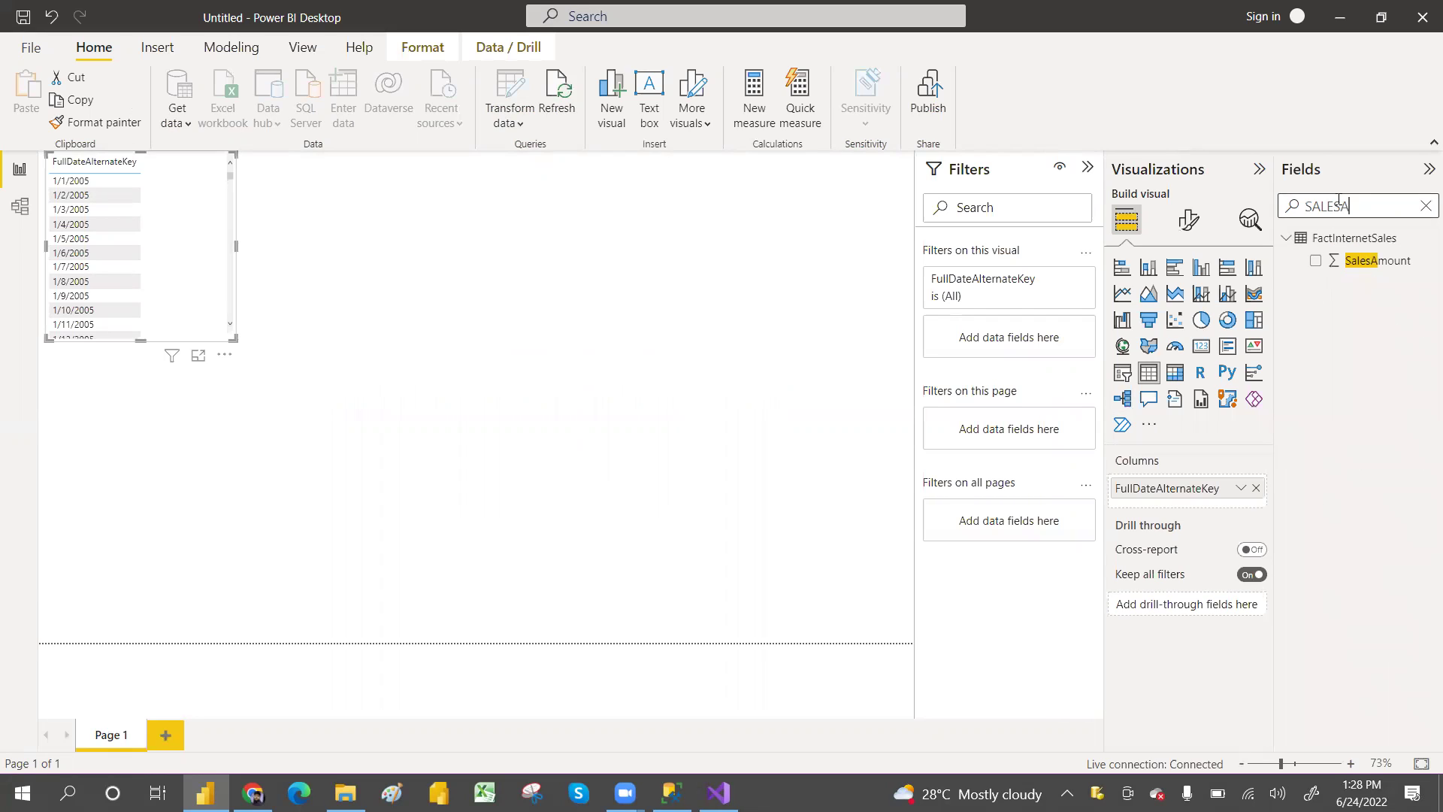
left_click(1315, 260)
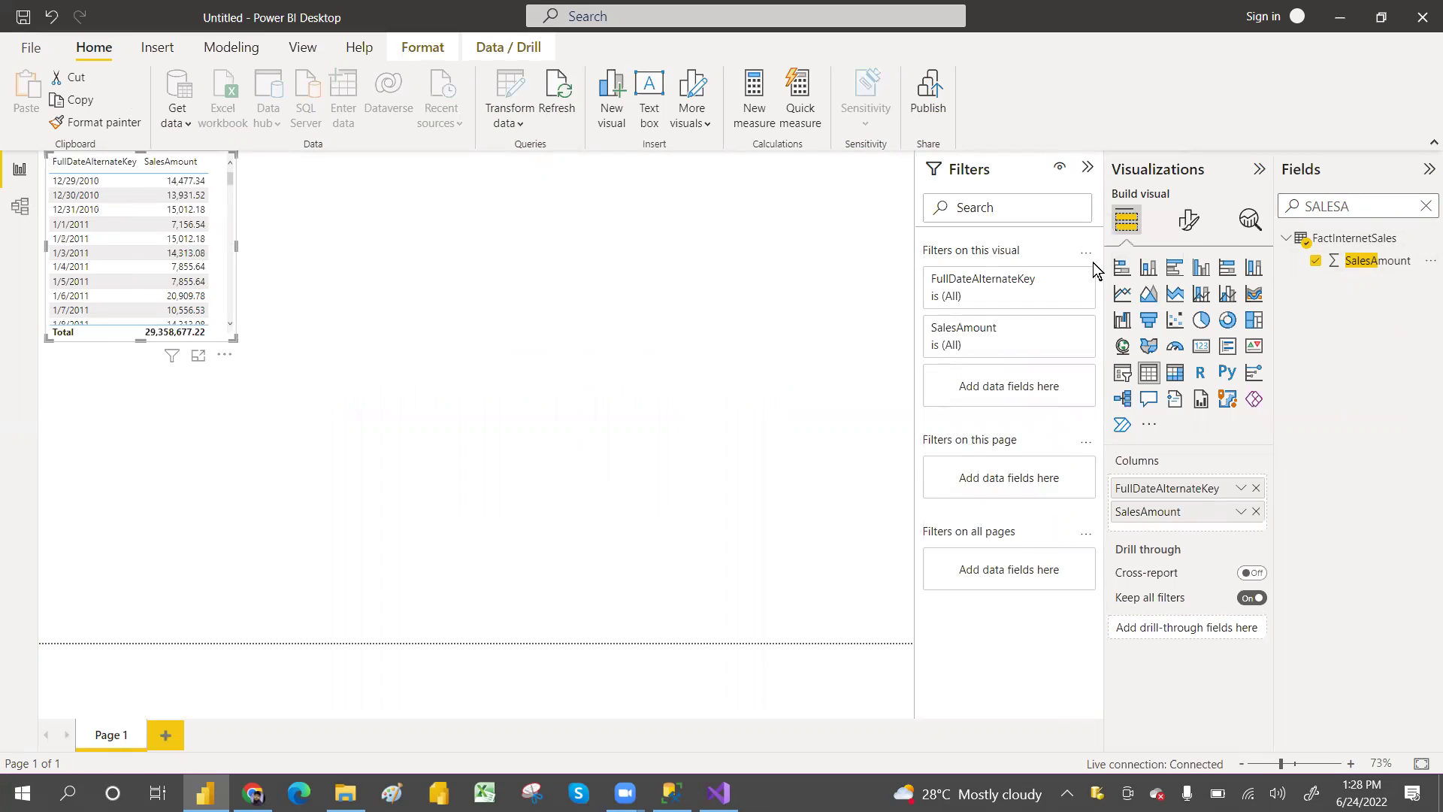
Convert the date table to a stacked column chart, then enlarge and reposition it
left_click(1148, 268)
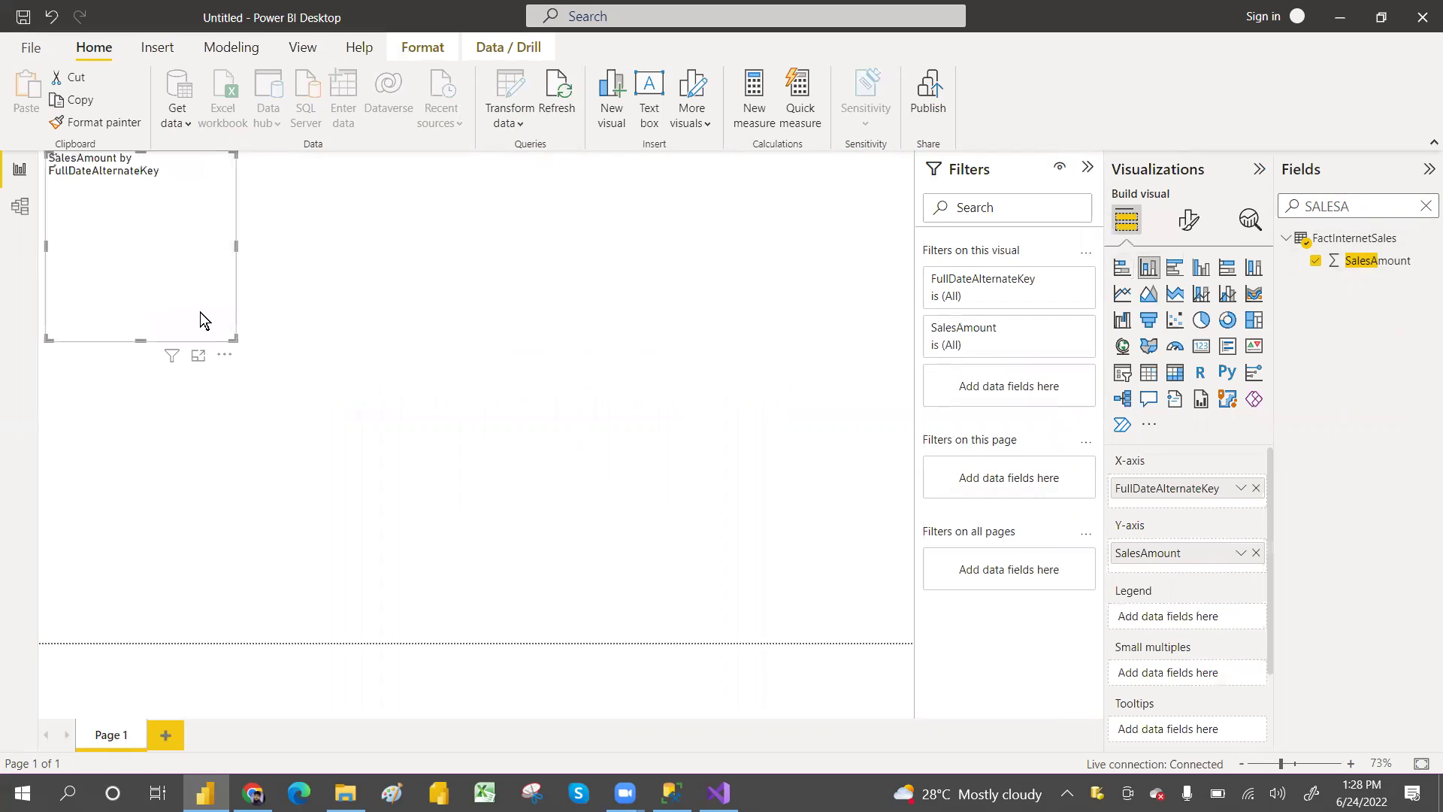
left_click_drag(401, 335, 416, 373)
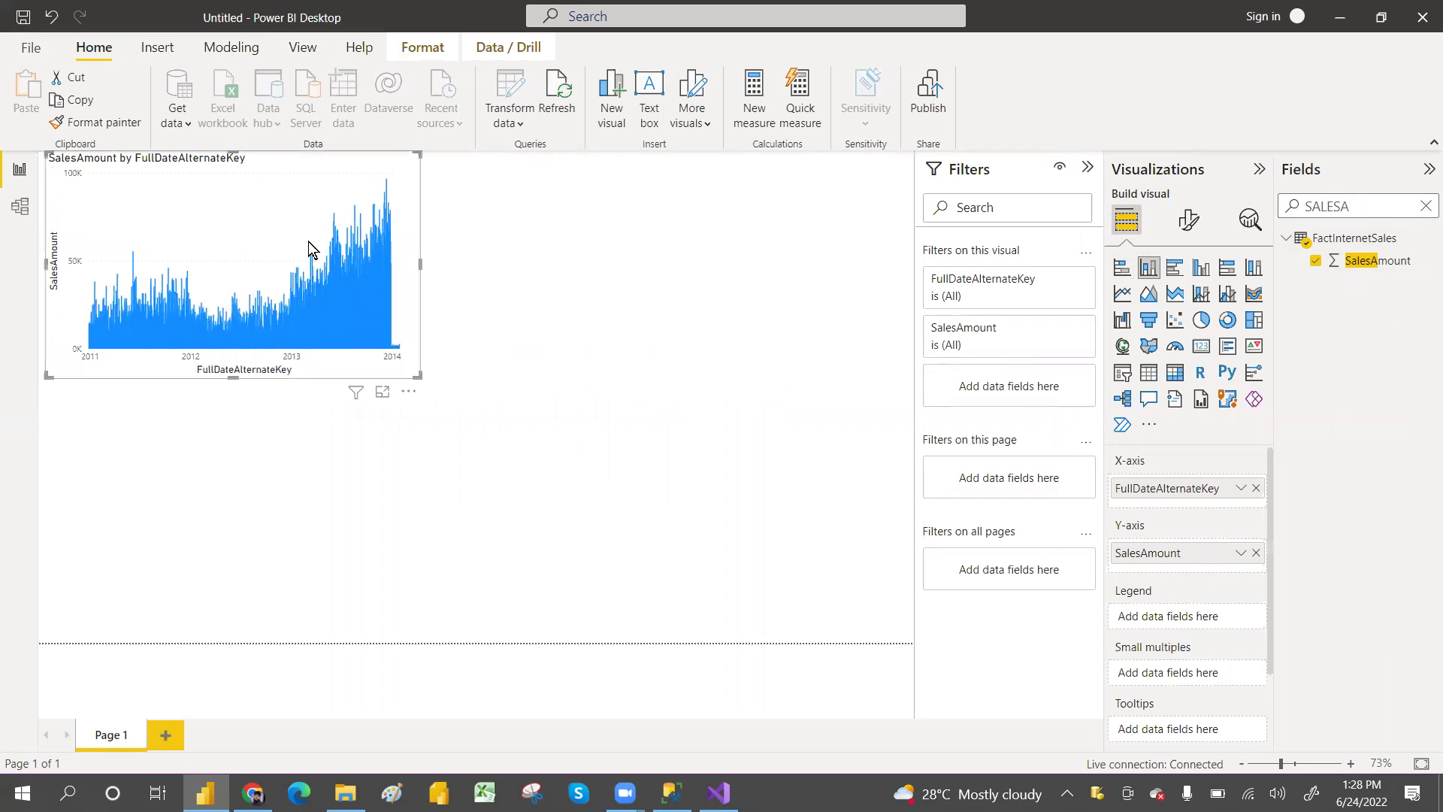
left_click_drag(308, 285, 308, 259)
left_click(685, 318)
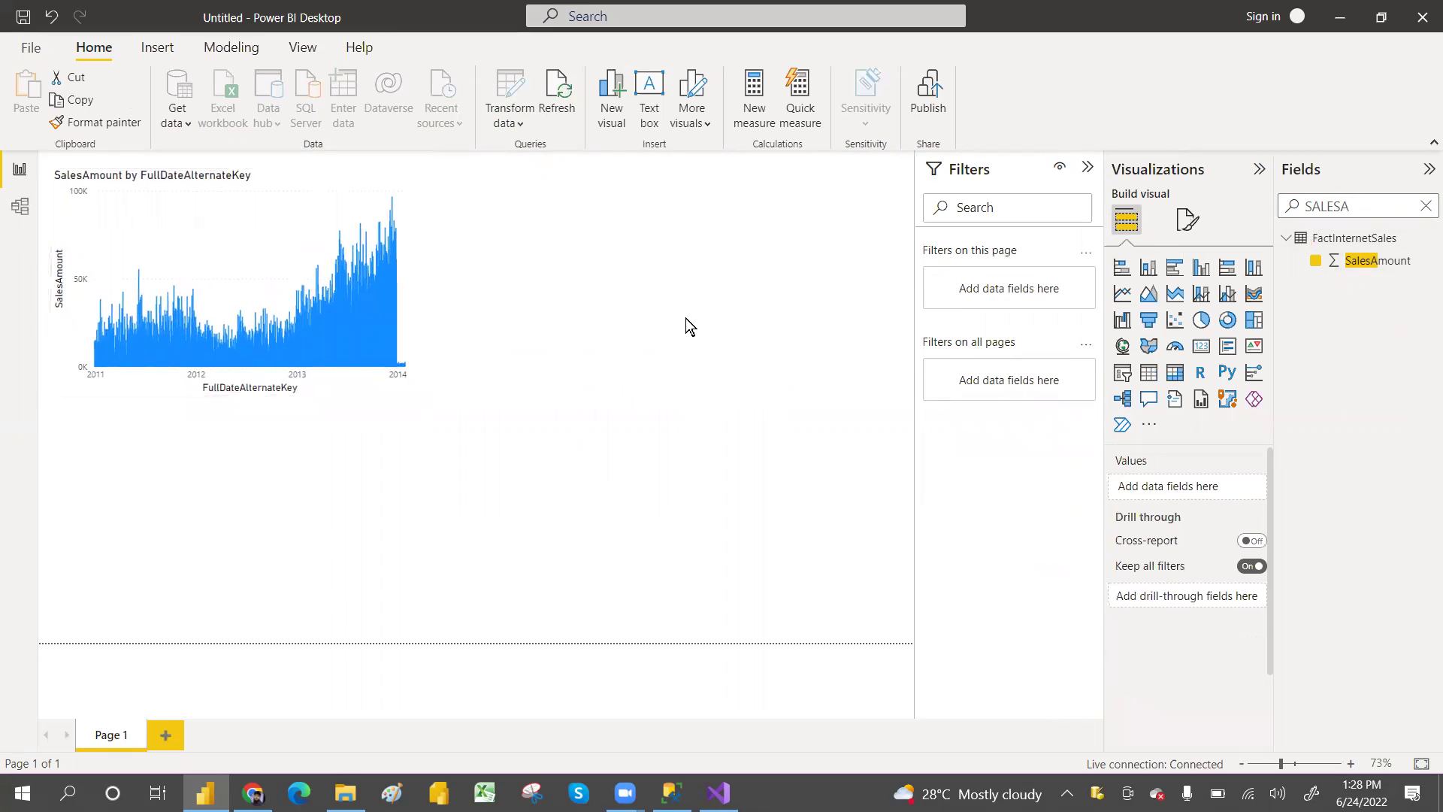
Create a table of EnglishProductName with SalesAmount using the PRODUC and SALESA searches
left_click(1426, 206)
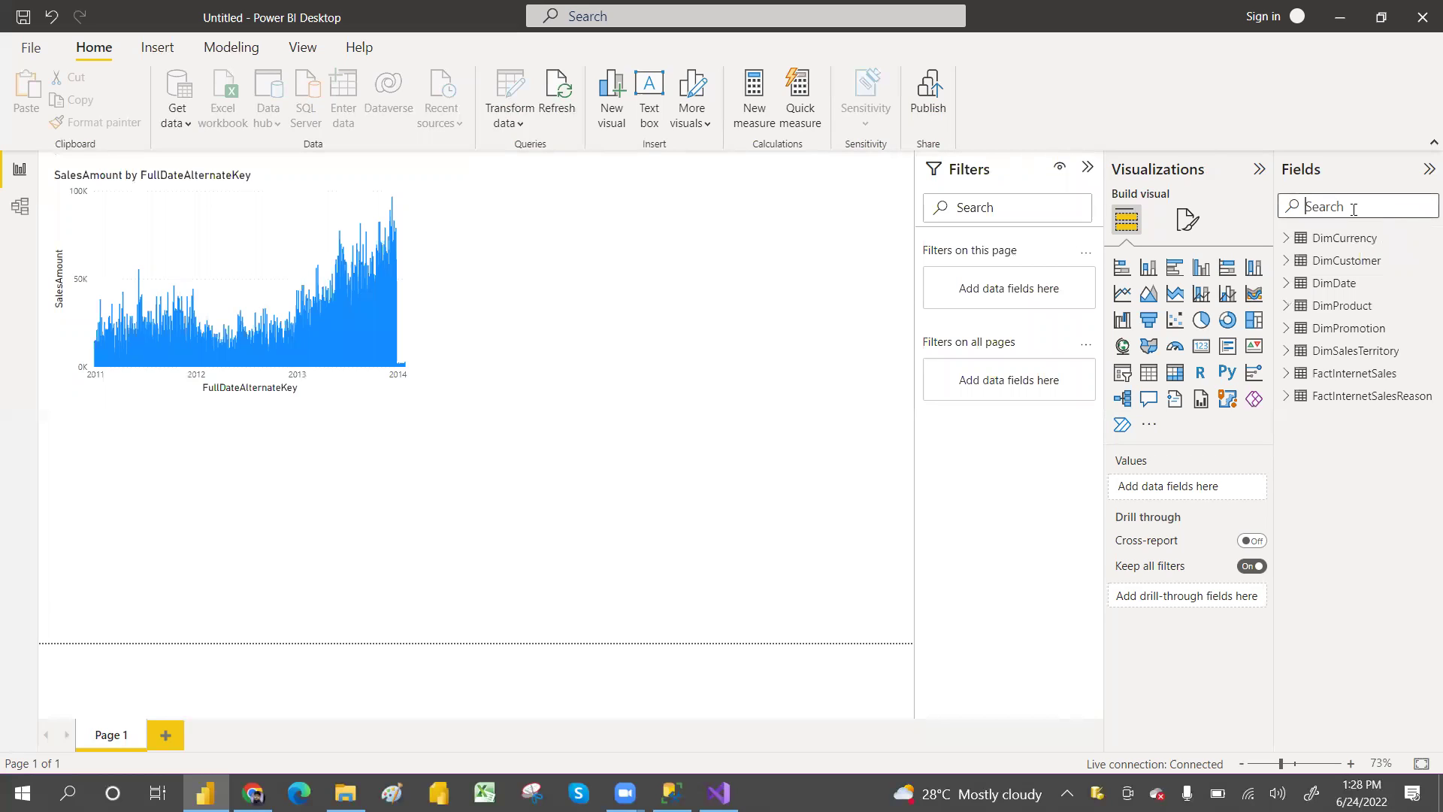
type("PRODUC")
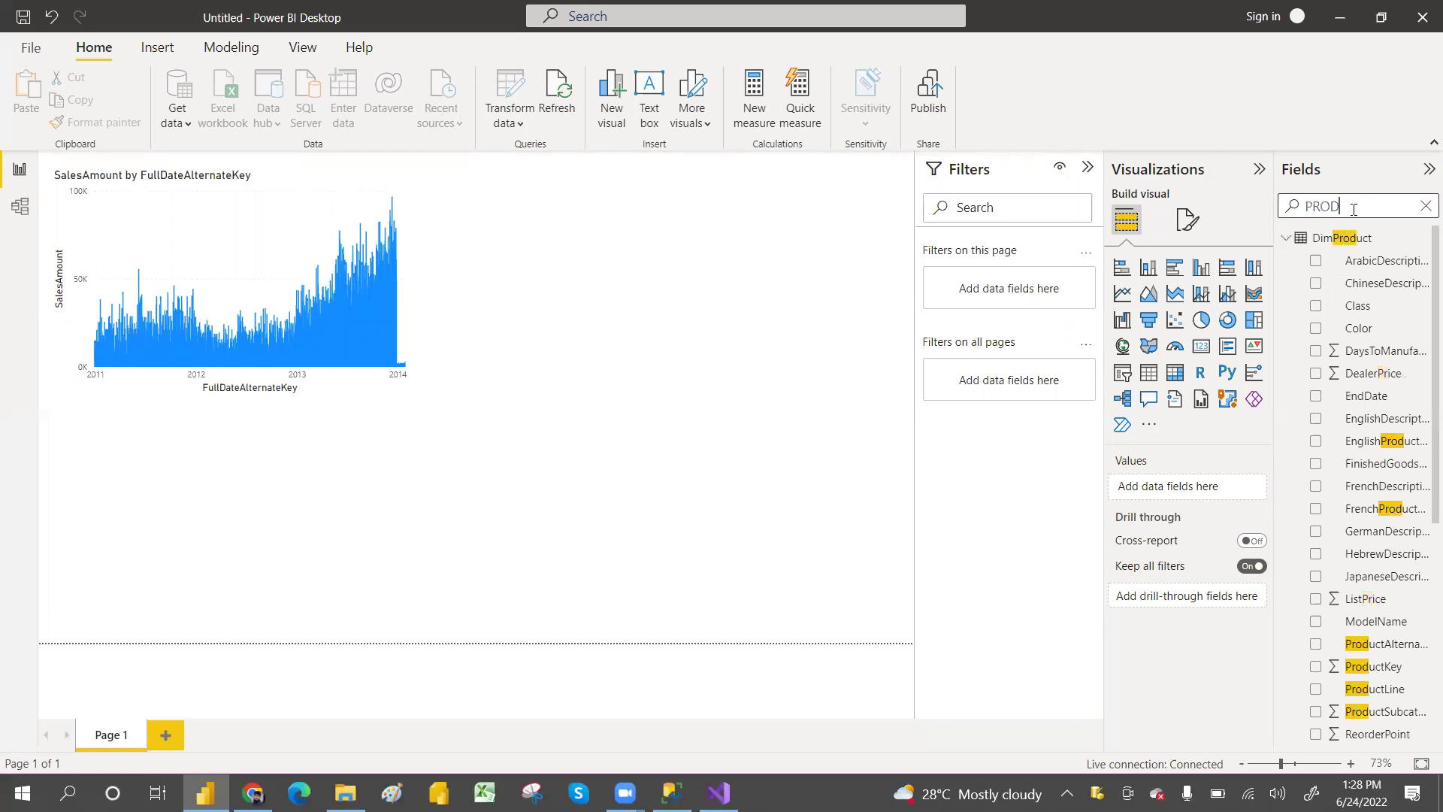
left_click(1316, 442)
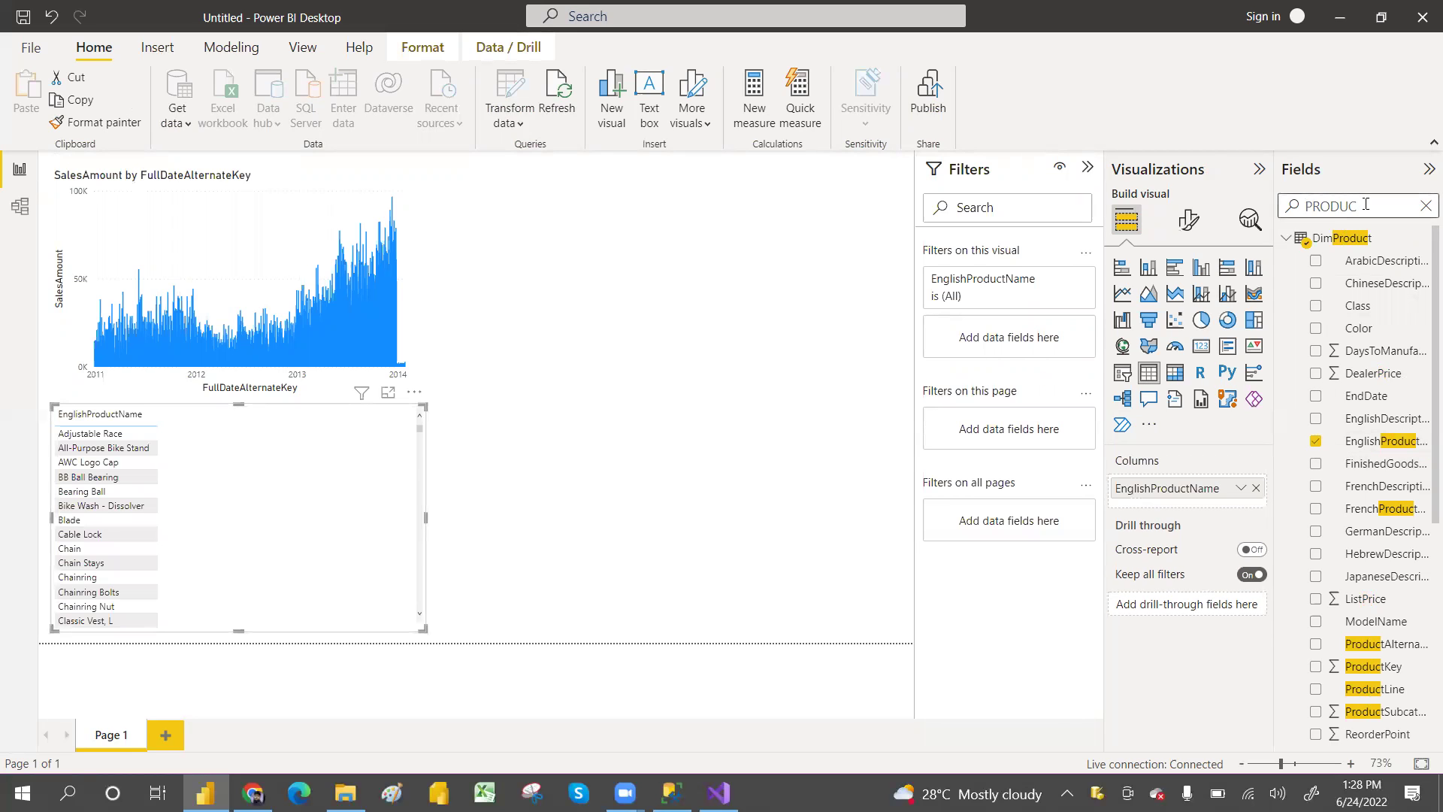
key("BackSpace")
key("BackSpace")
key("BackSpace")
key("BackSpace")
key("BackSpace")
key("BackSpace")
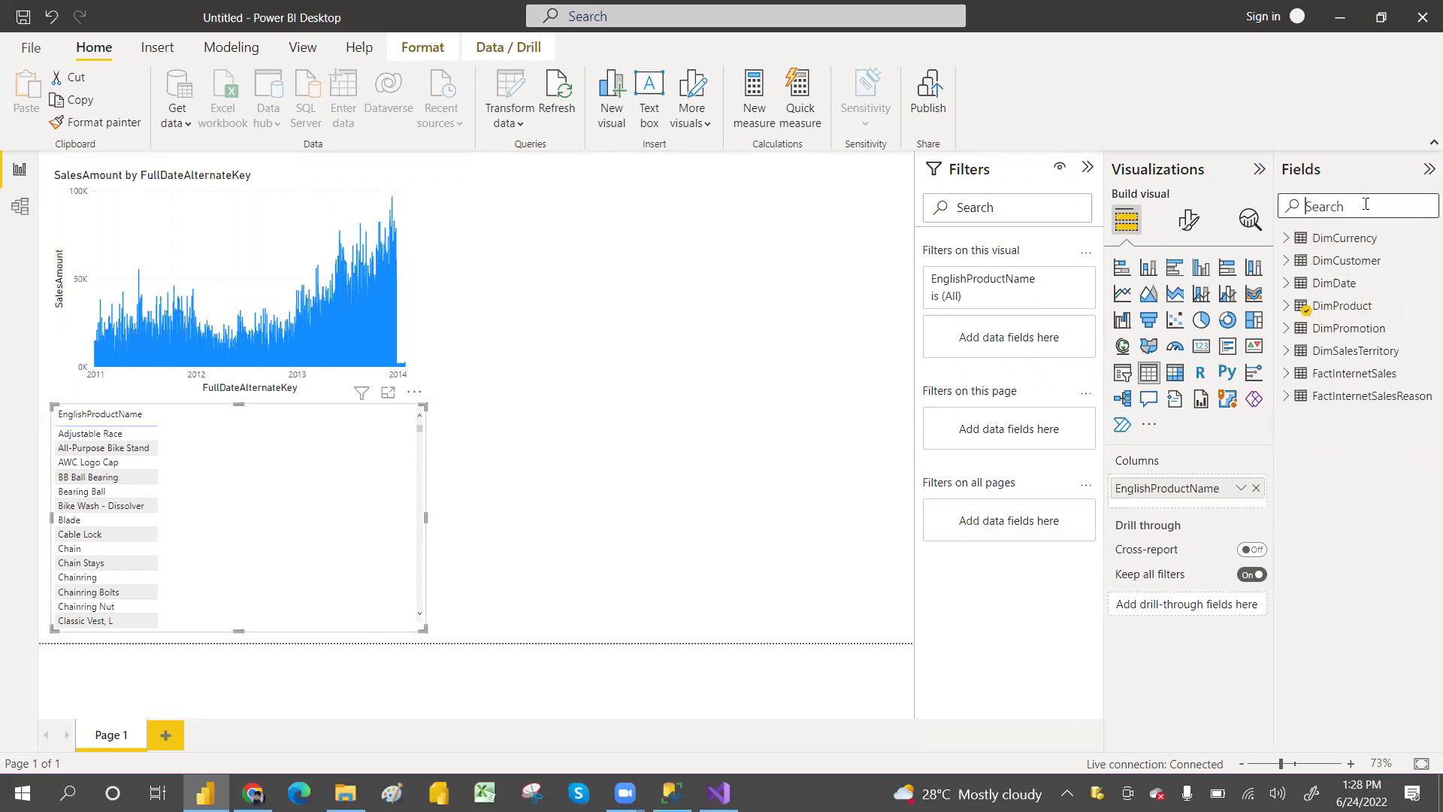
type("SALESA")
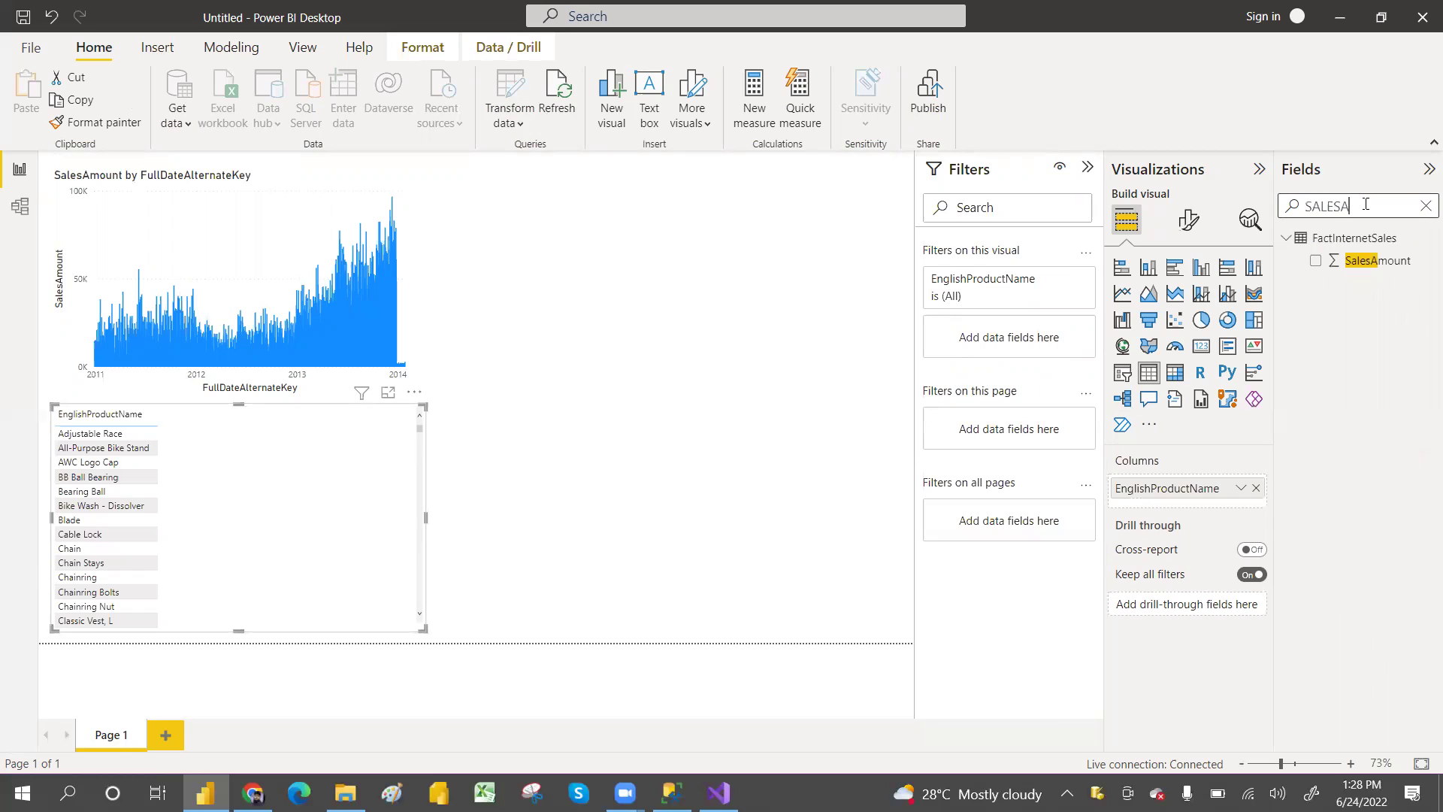
left_click(1315, 262)
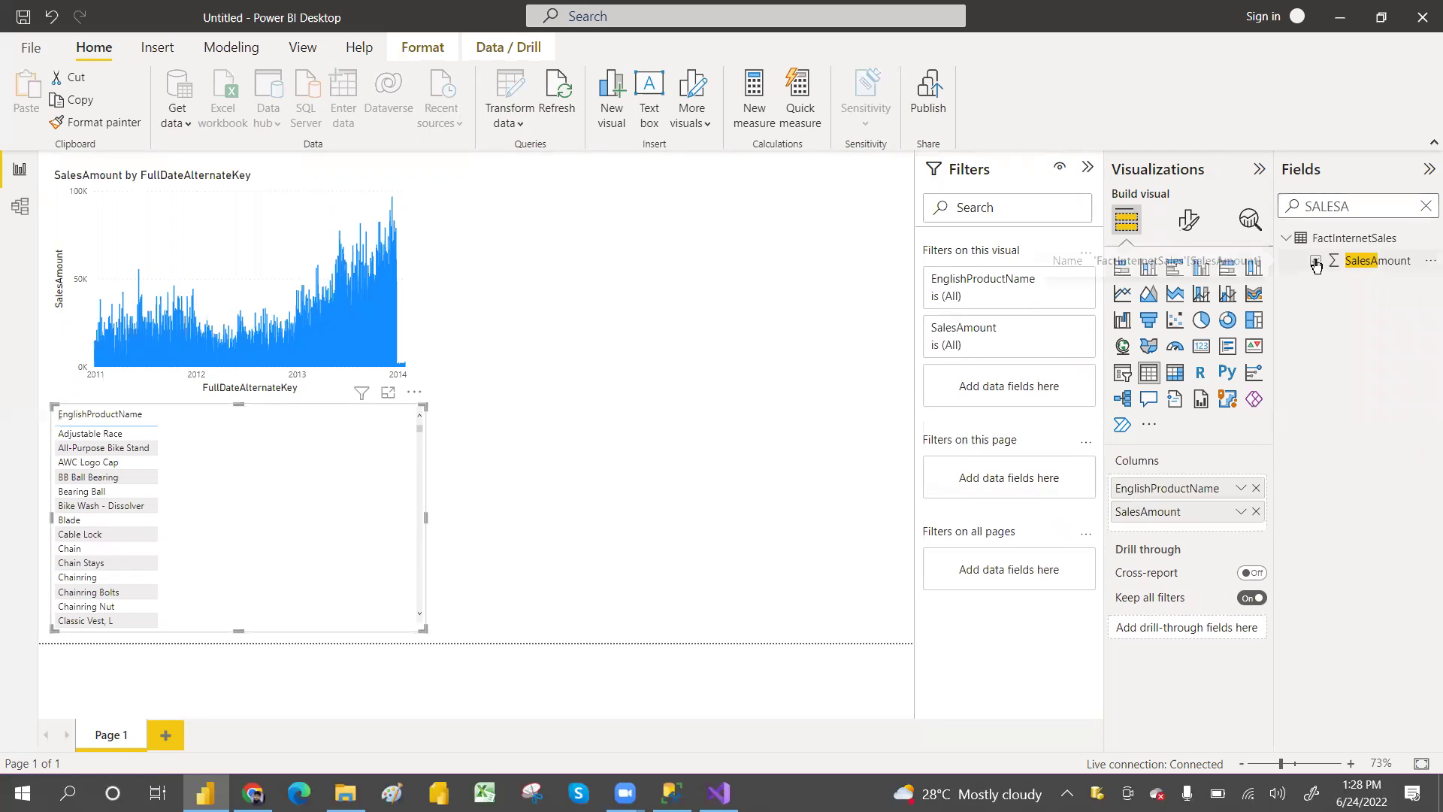
left_click(1427, 207)
Convert the product table to a stacked column chart, placed beside the date chart and widened
left_click(1148, 269)
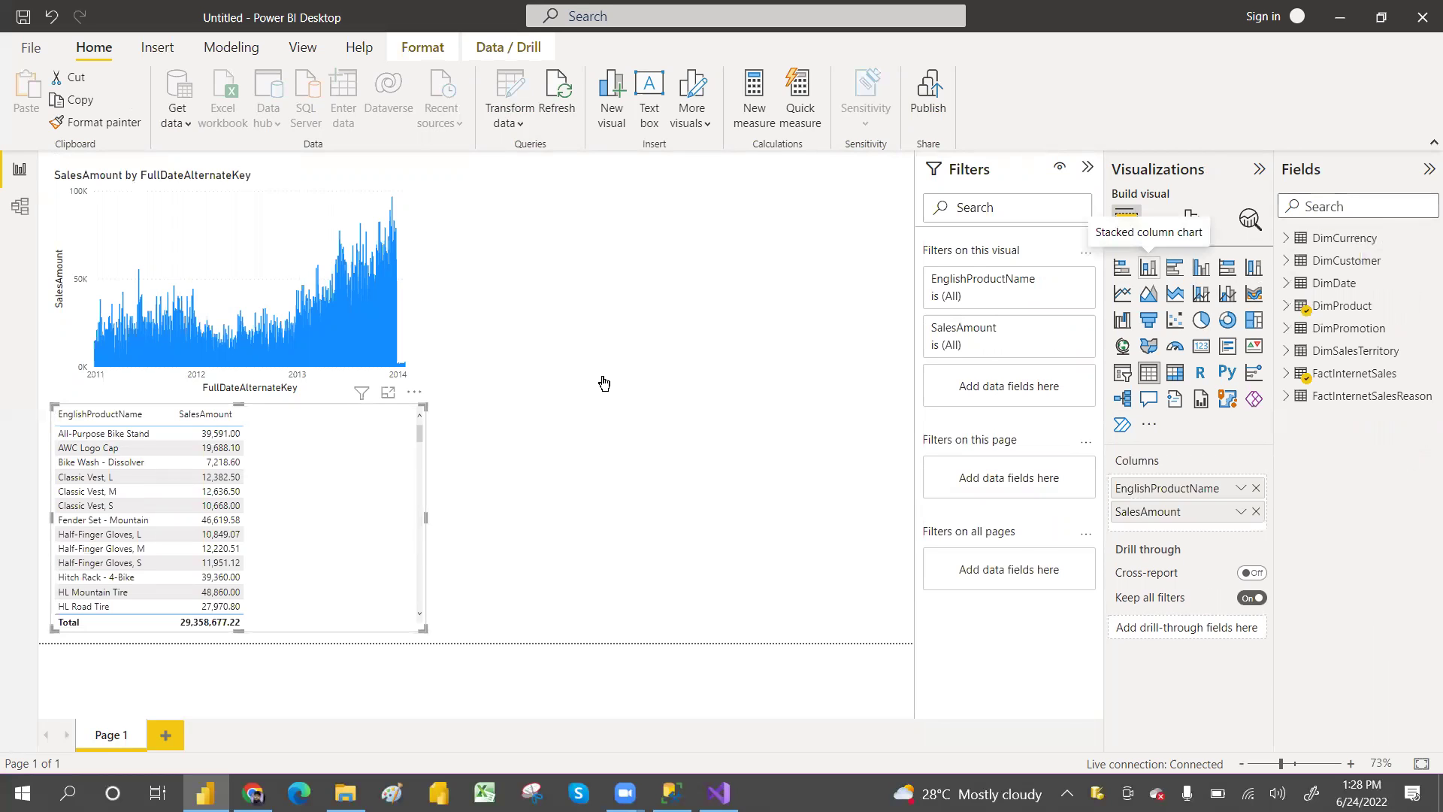
left_click_drag(143, 499, 516, 248)
left_click_drag(801, 374, 839, 377)
left_click_drag(840, 259, 875, 265)
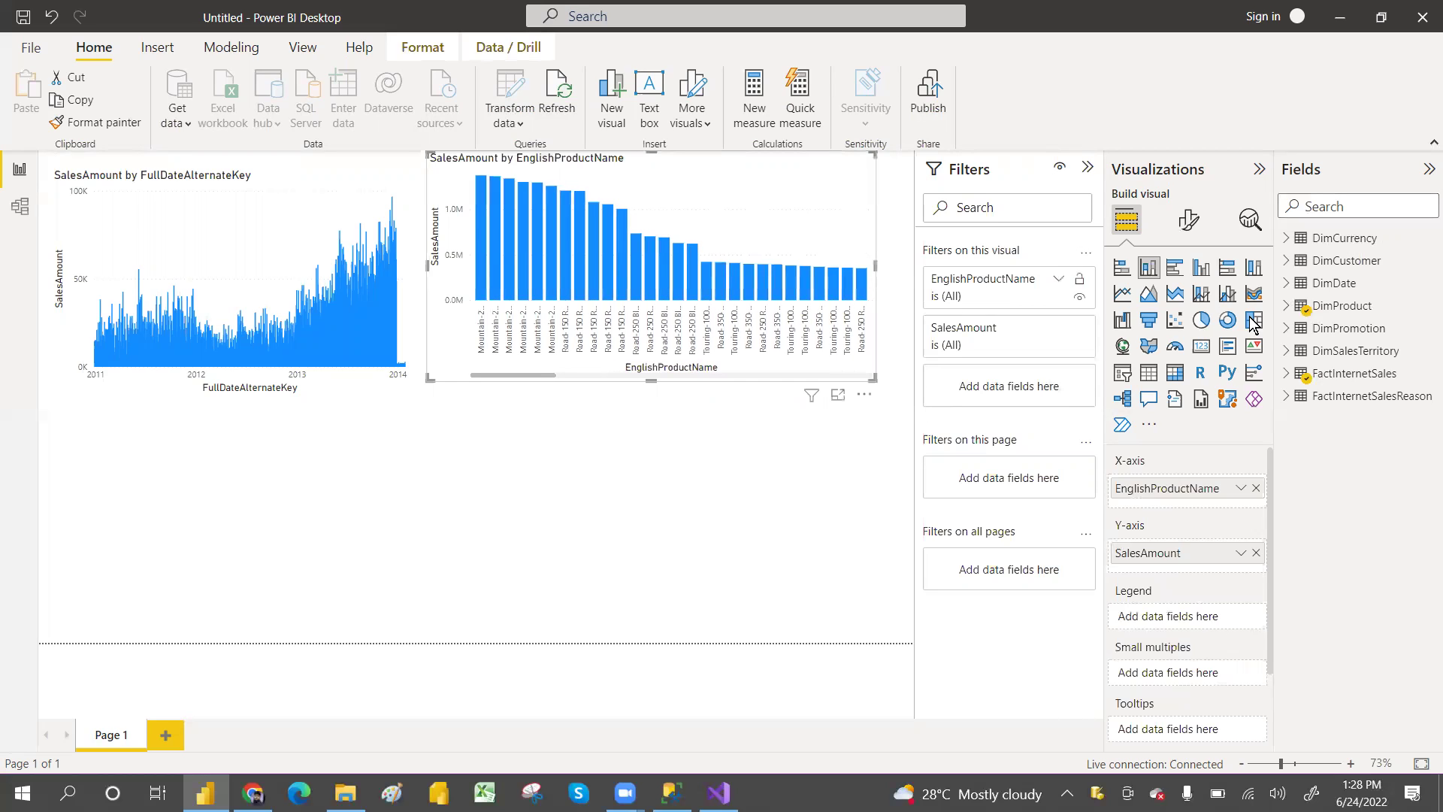
Add FiscalYear as a new visual and convert it into a slicer
left_click(1338, 200)
type("YEAR")
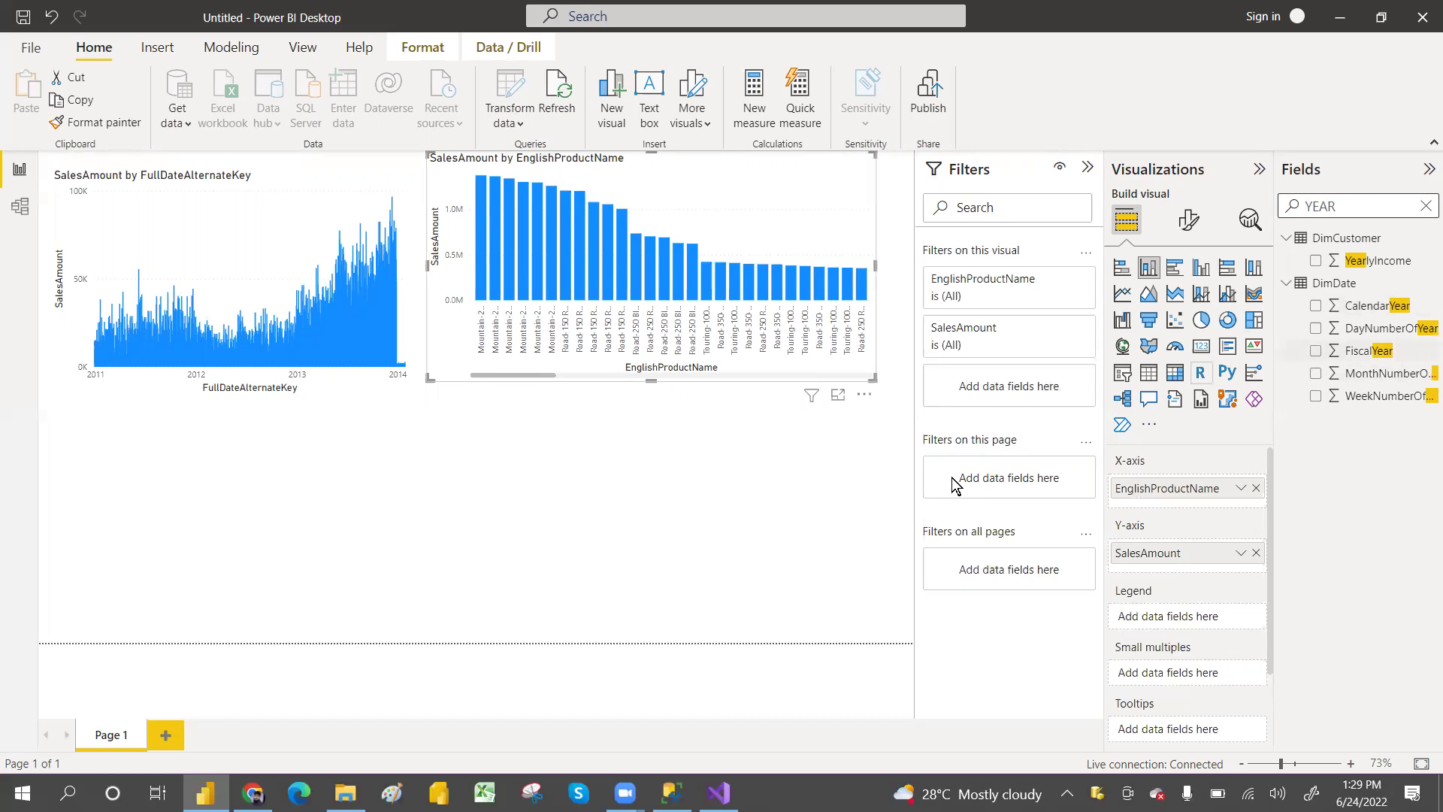
left_click(761, 476)
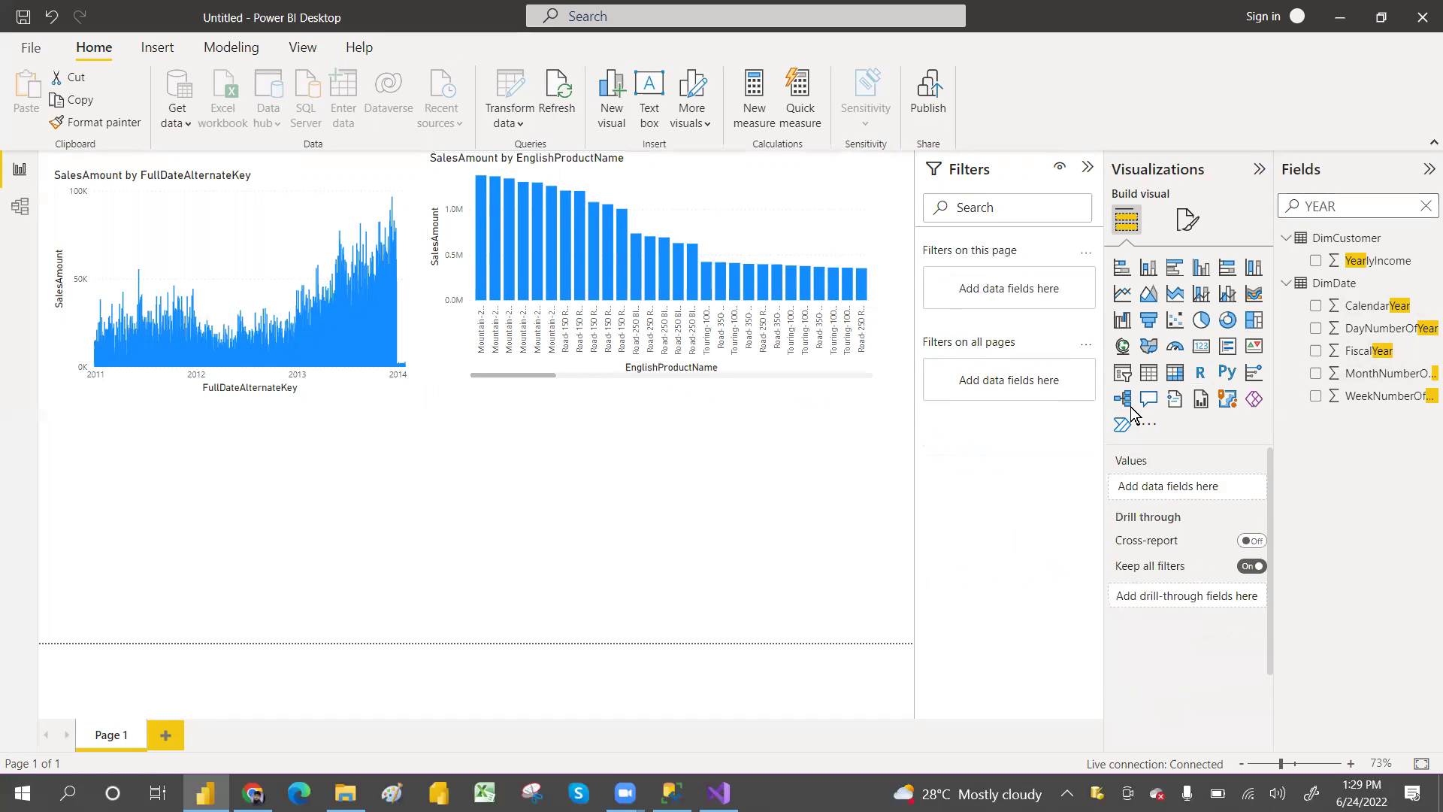
left_click(1315, 350)
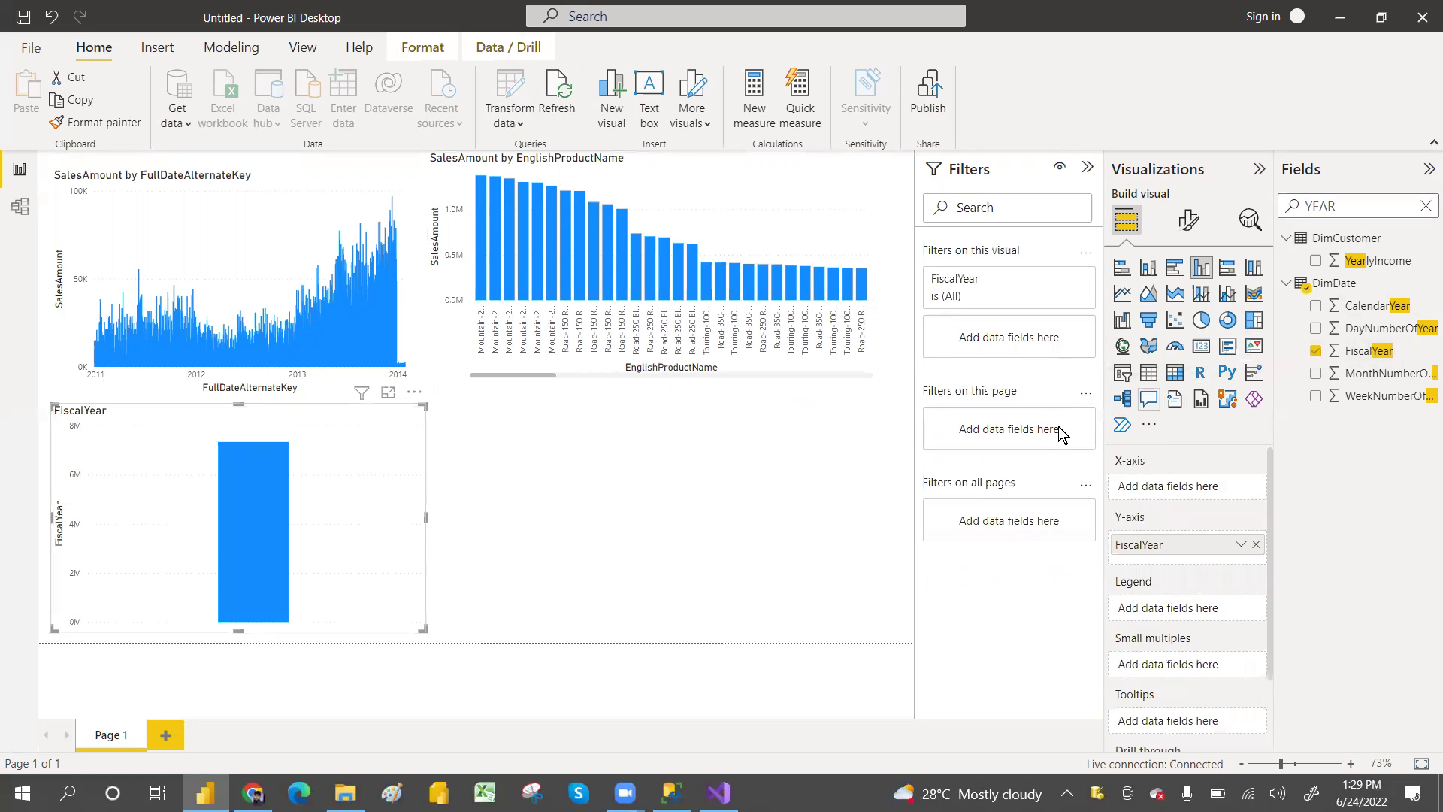
left_click(1122, 378)
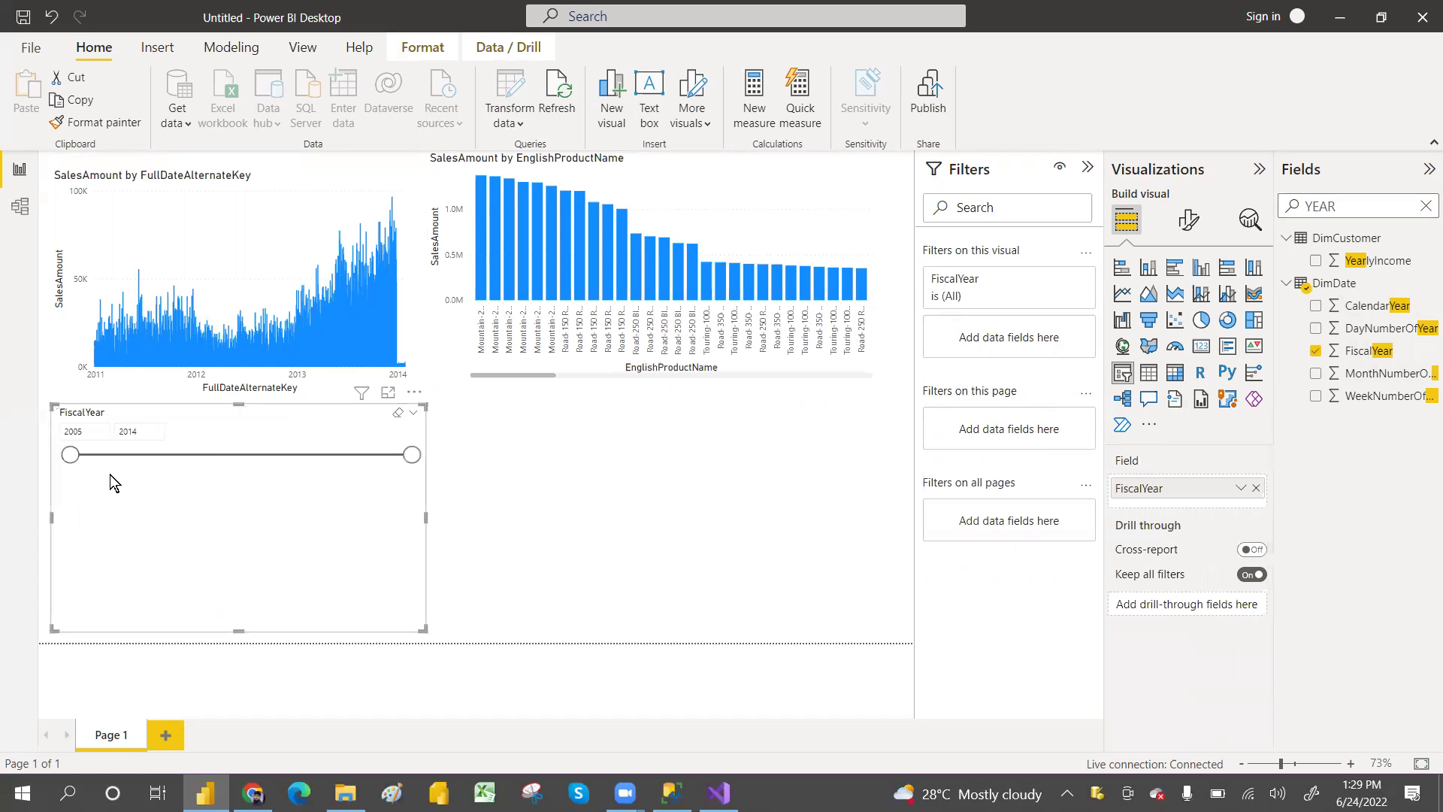
Set the slicer style to Dropdown, shrink it, and move it below the product chart
left_click(413, 413)
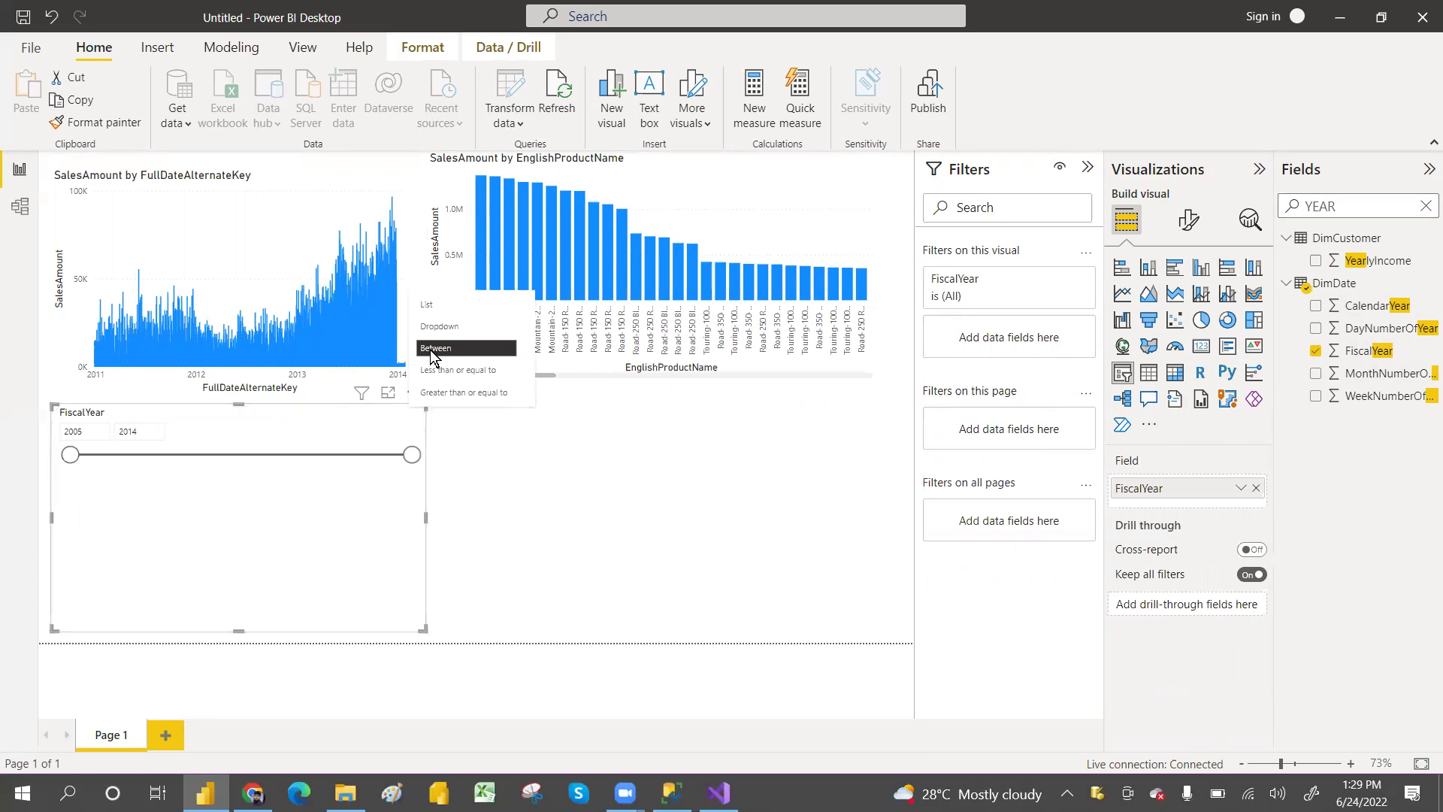
left_click(428, 308)
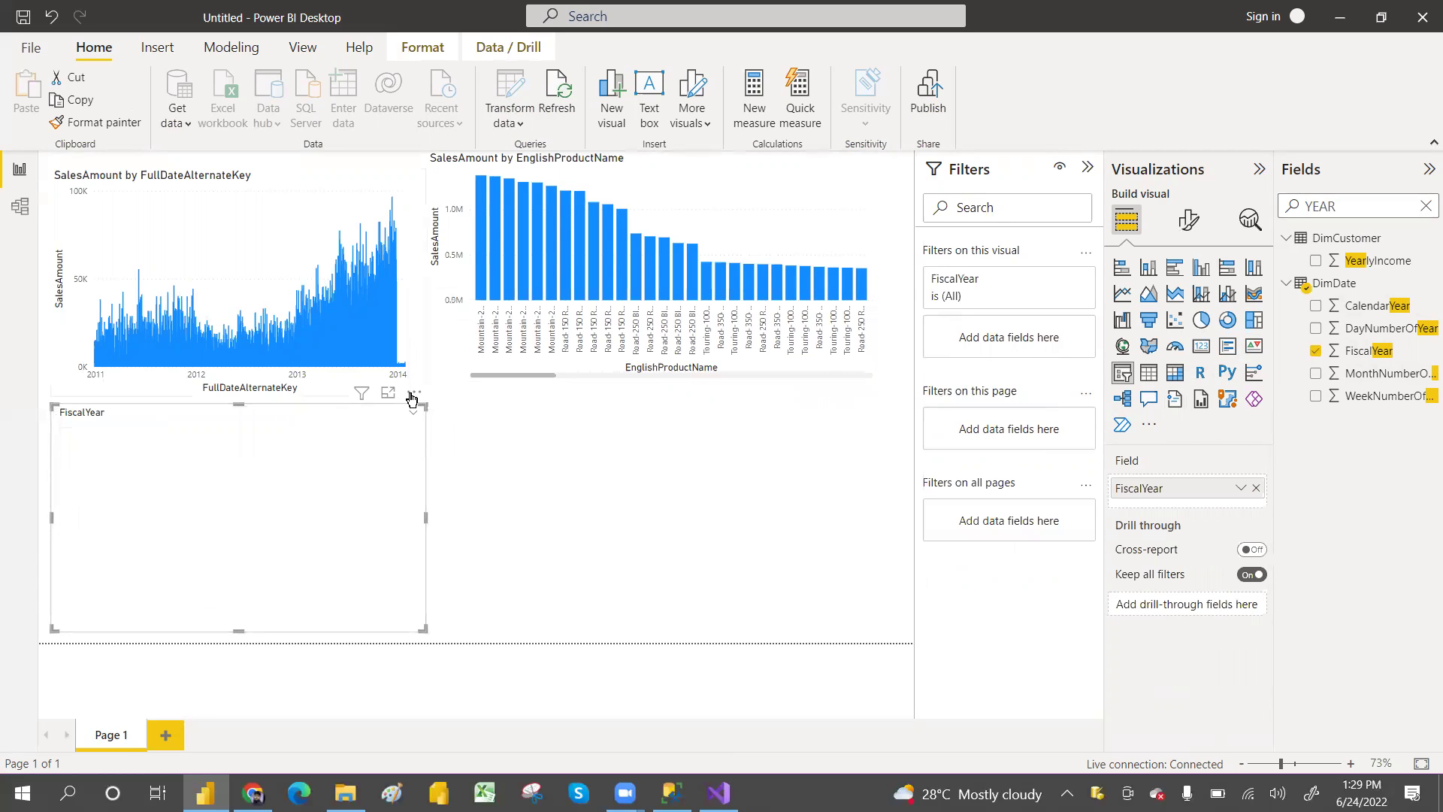
left_click(417, 419)
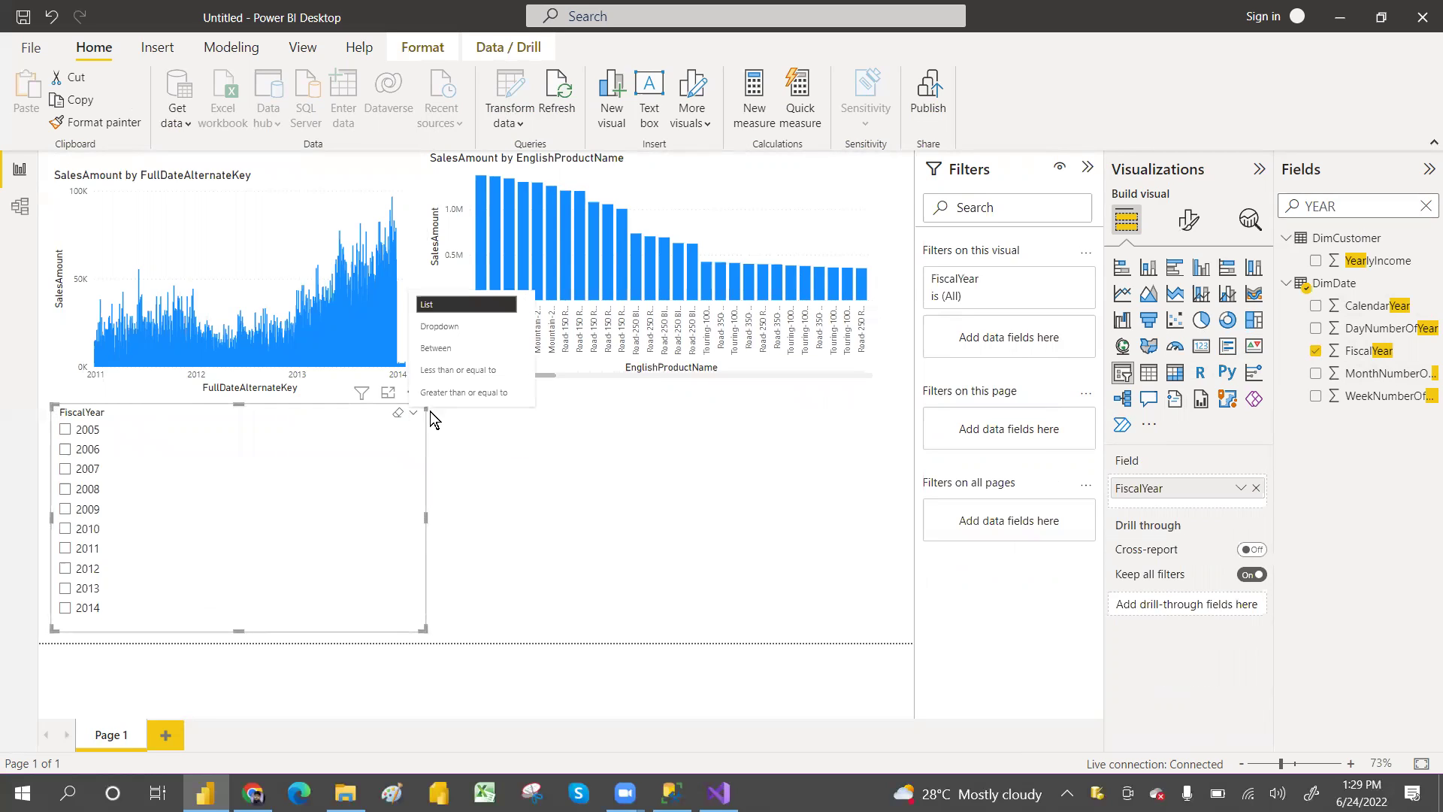
left_click(451, 331)
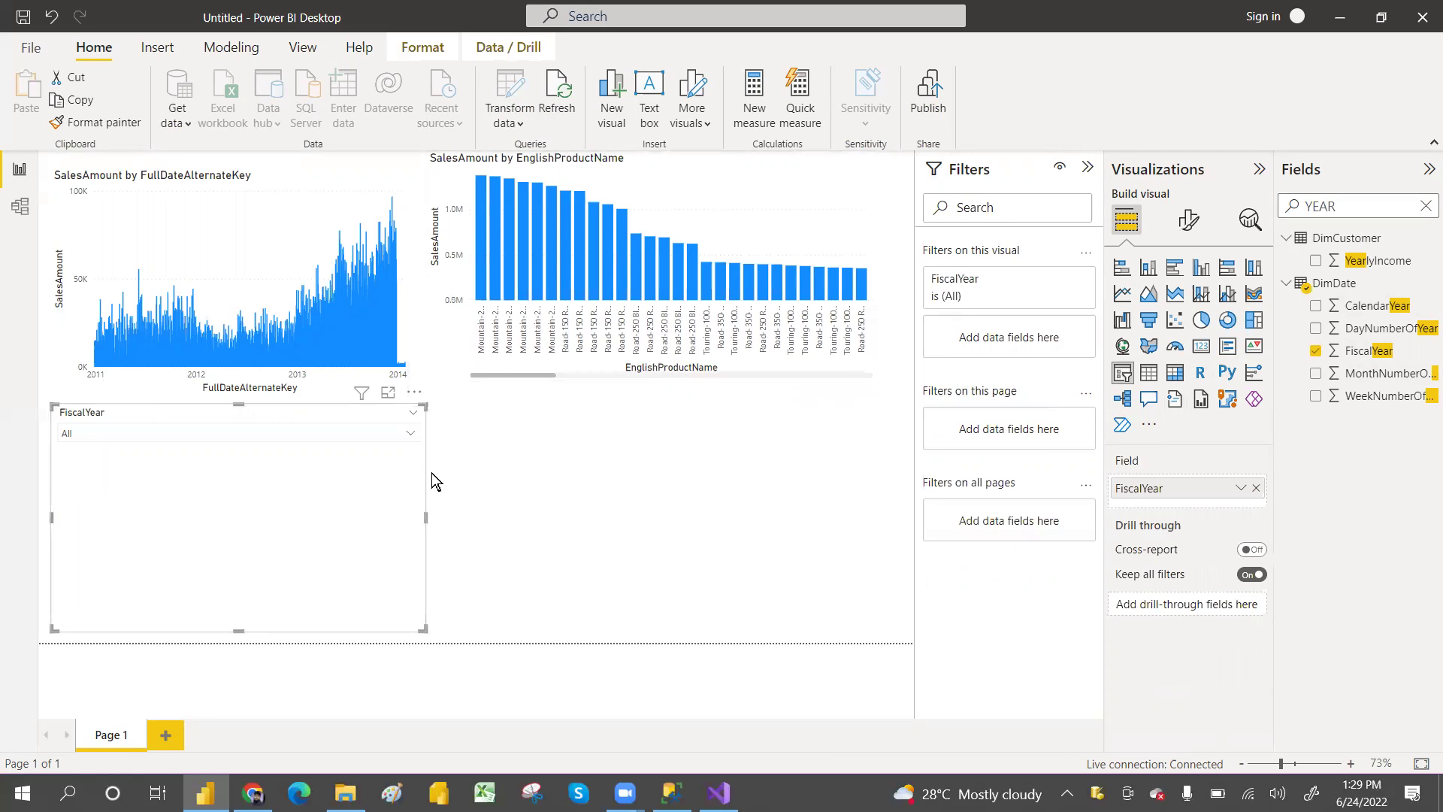
left_click_drag(422, 629, 381, 452)
left_click_drag(286, 410, 705, 439)
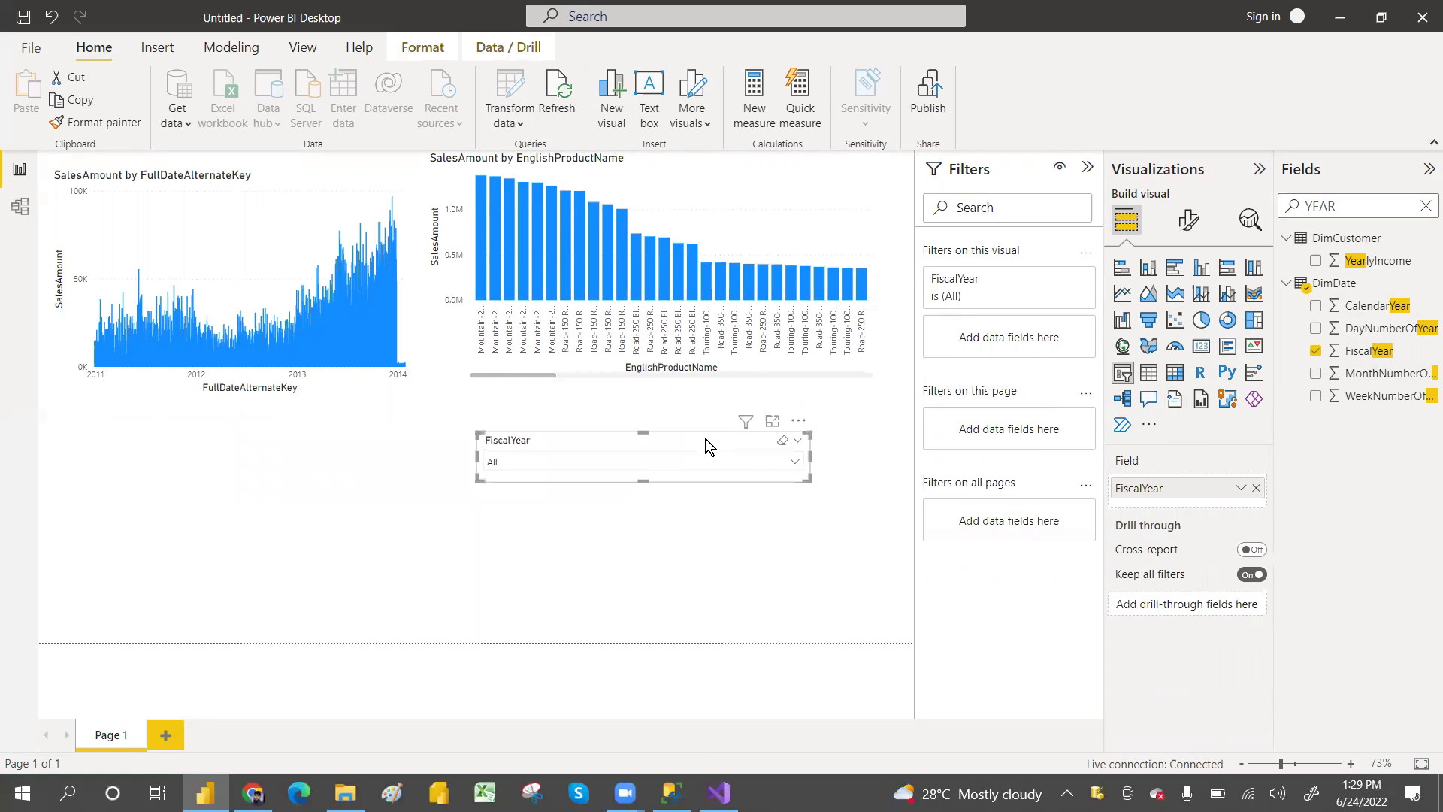
Test the slicer by filtering to fiscal year 2013, then clear it back to All
left_click(646, 463)
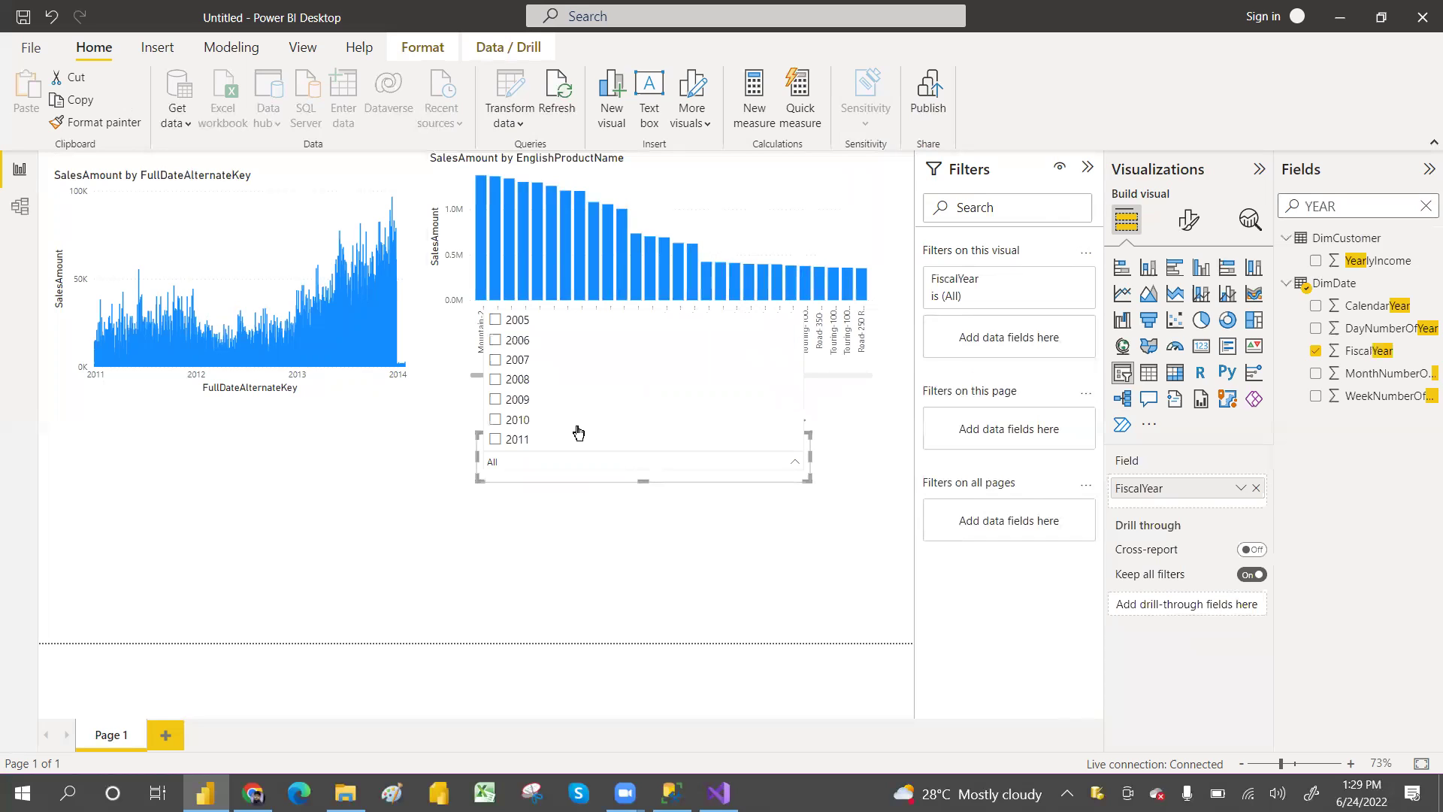
left_click_drag(803, 359, 802, 429)
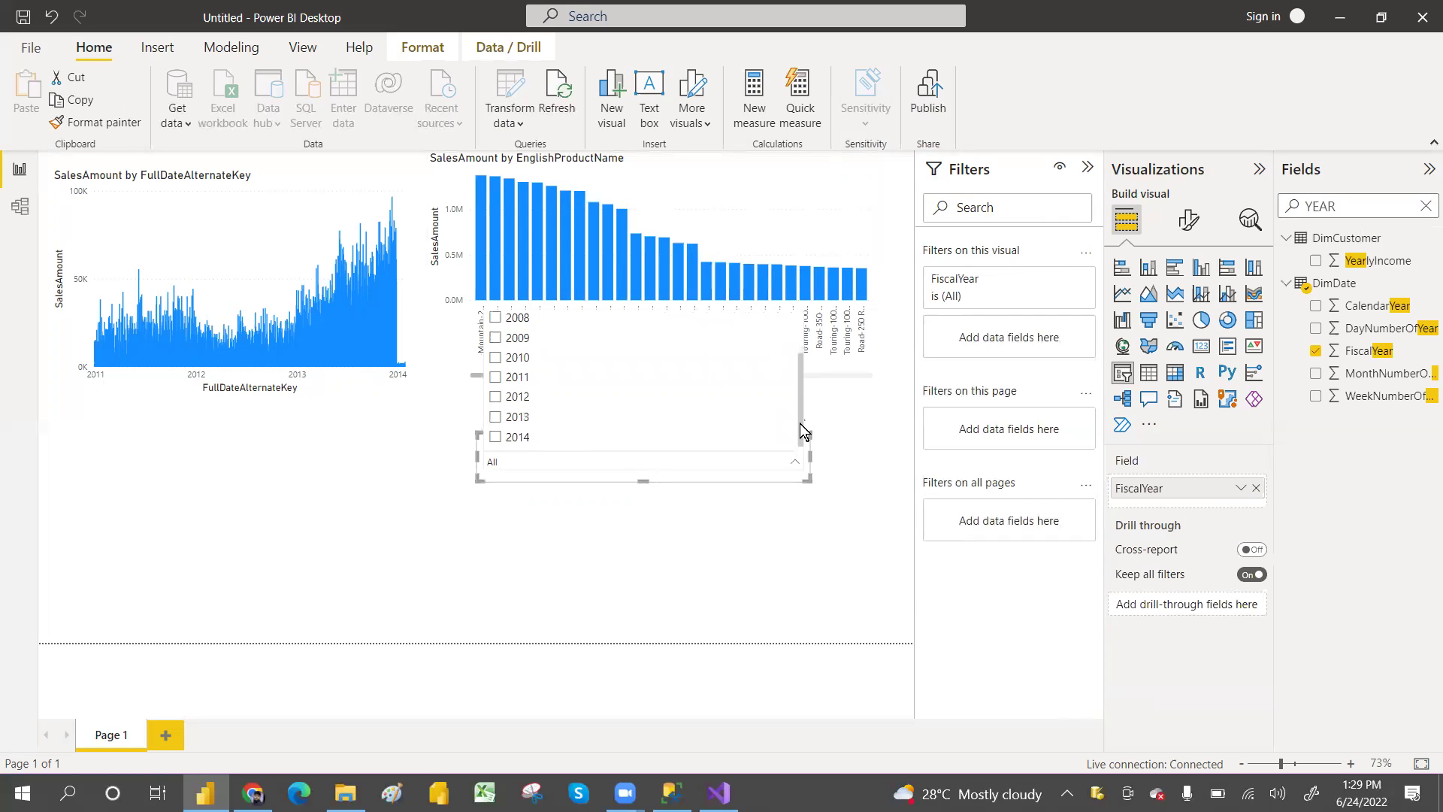
left_click(495, 418)
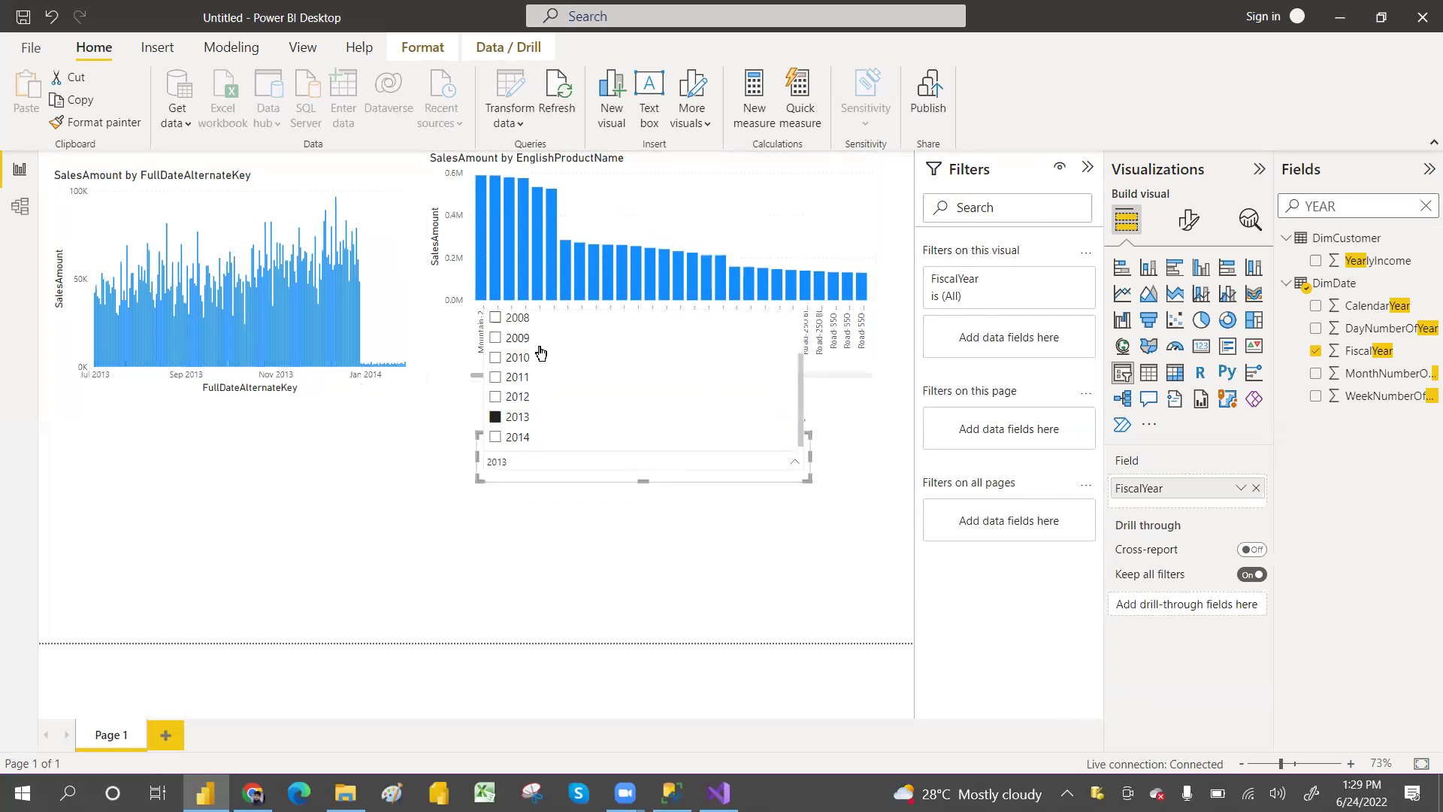
left_click(375, 481)
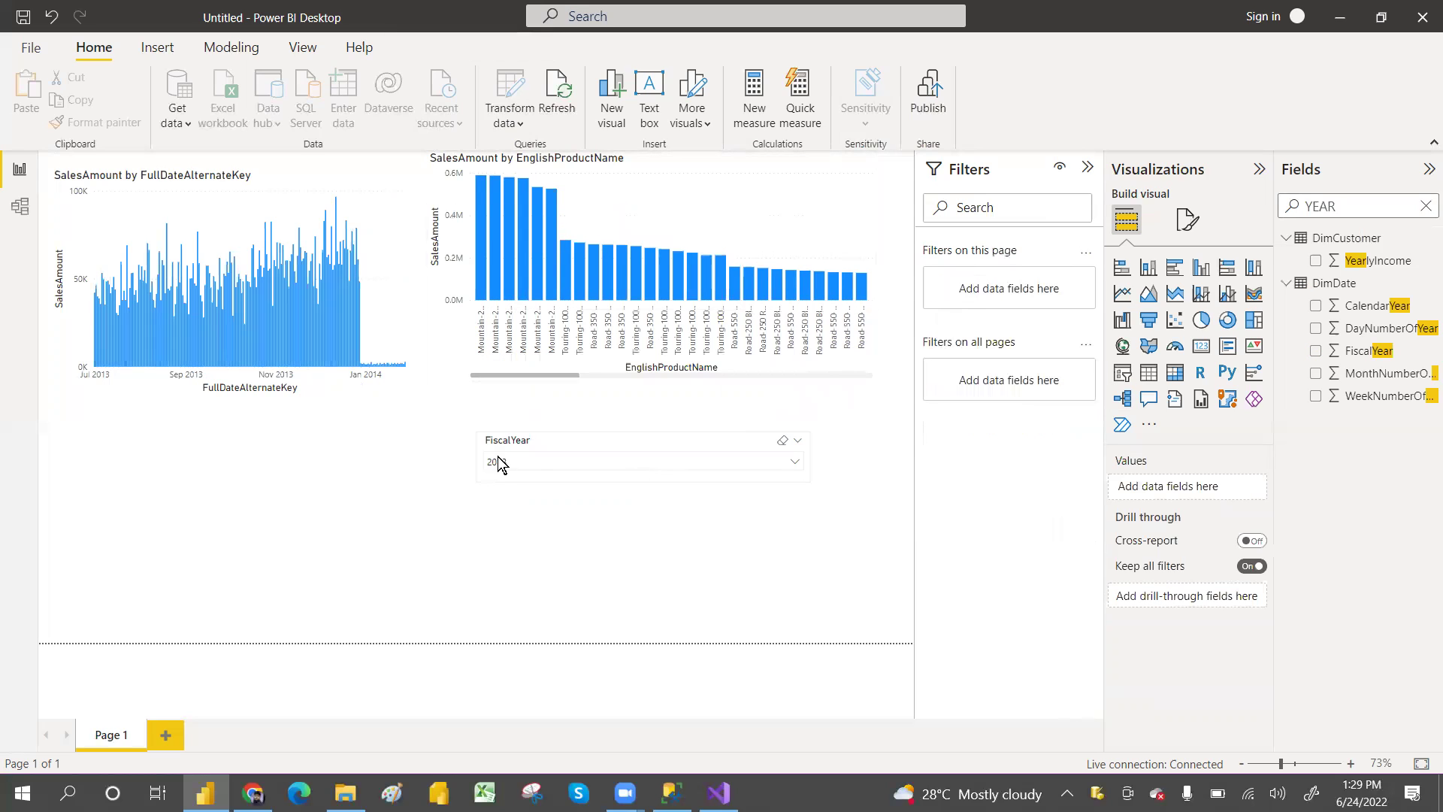
left_click(535, 466)
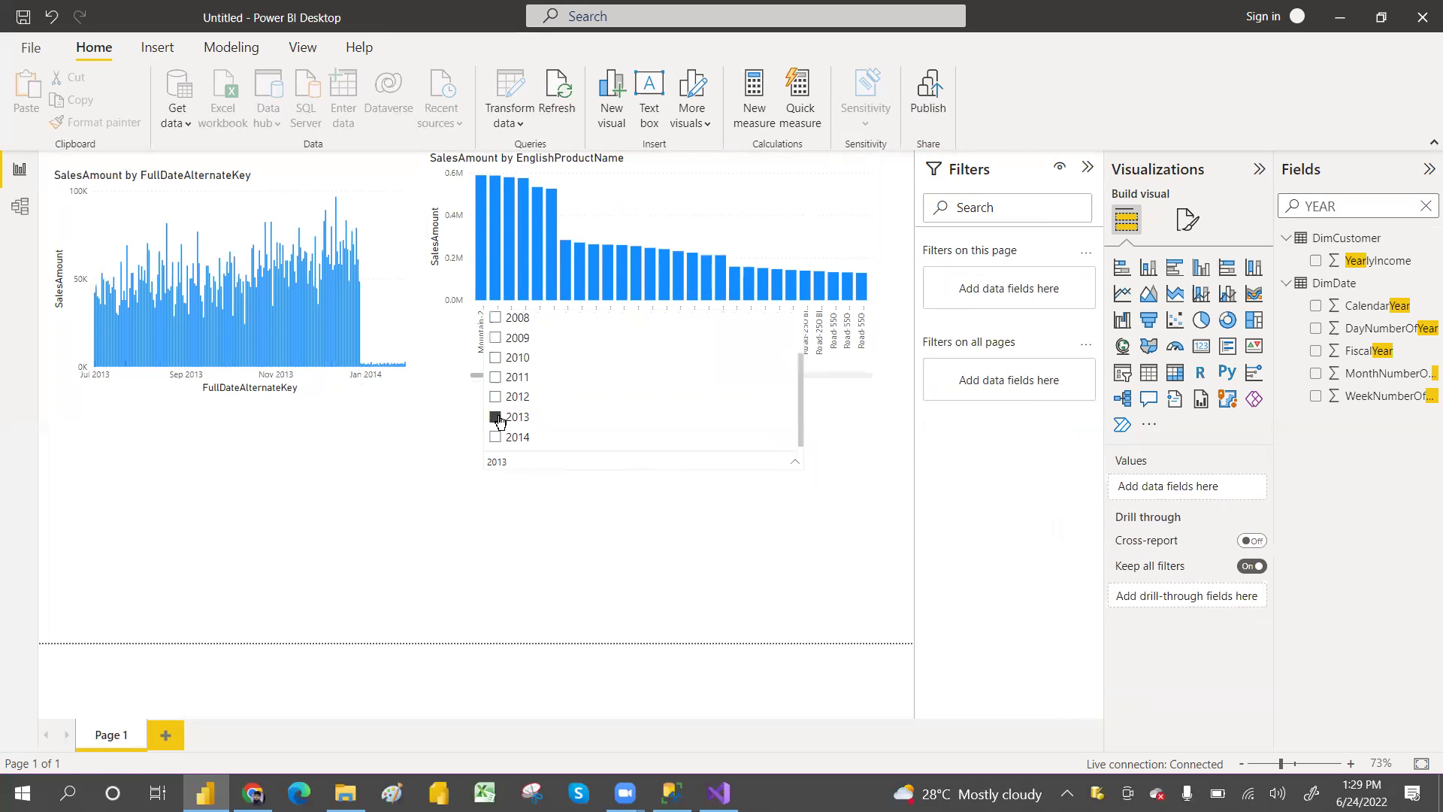
left_click(496, 418)
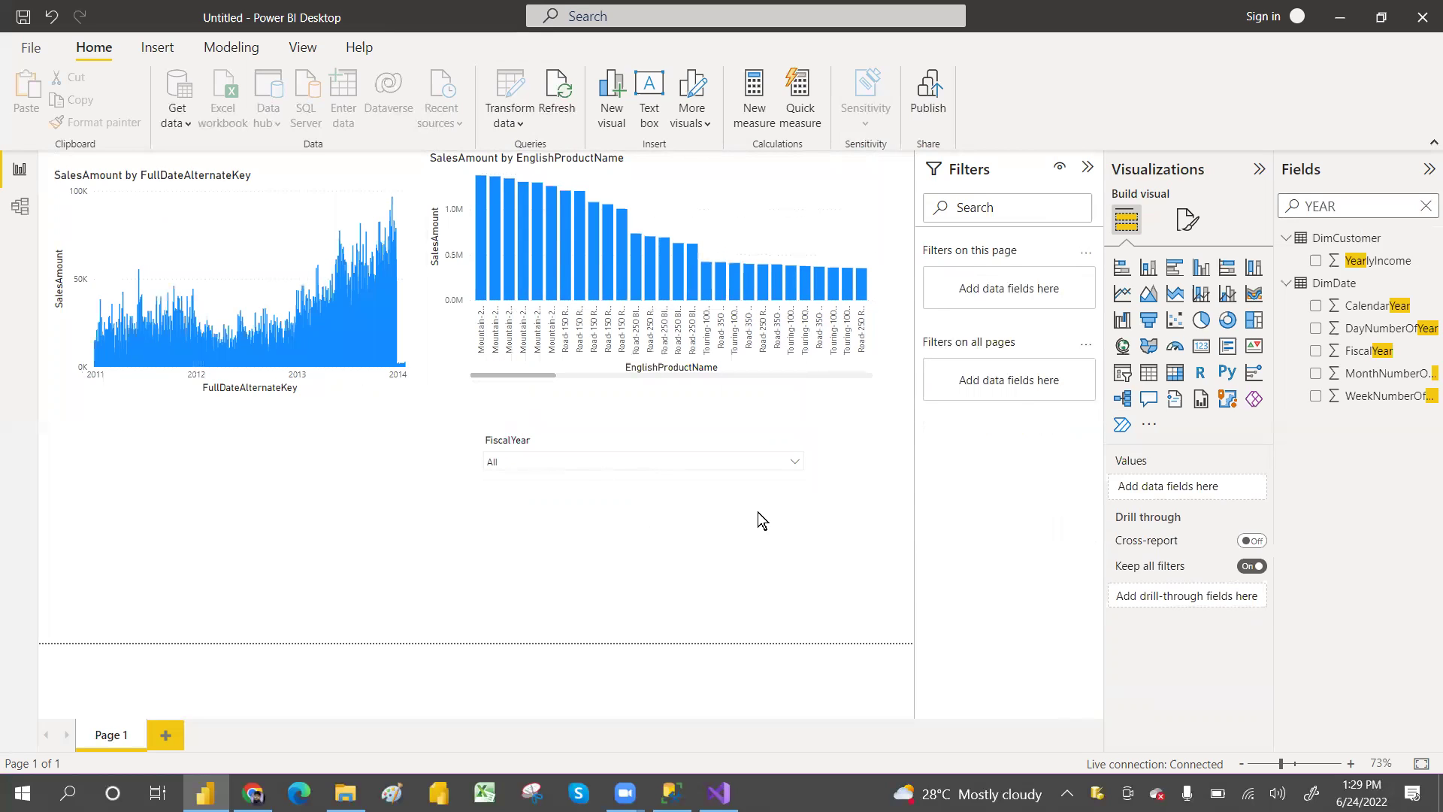
Add FiscalQuarter beneath FiscalYear in the year slicer, found by searching 'Q' in Fields
left_click(645, 437)
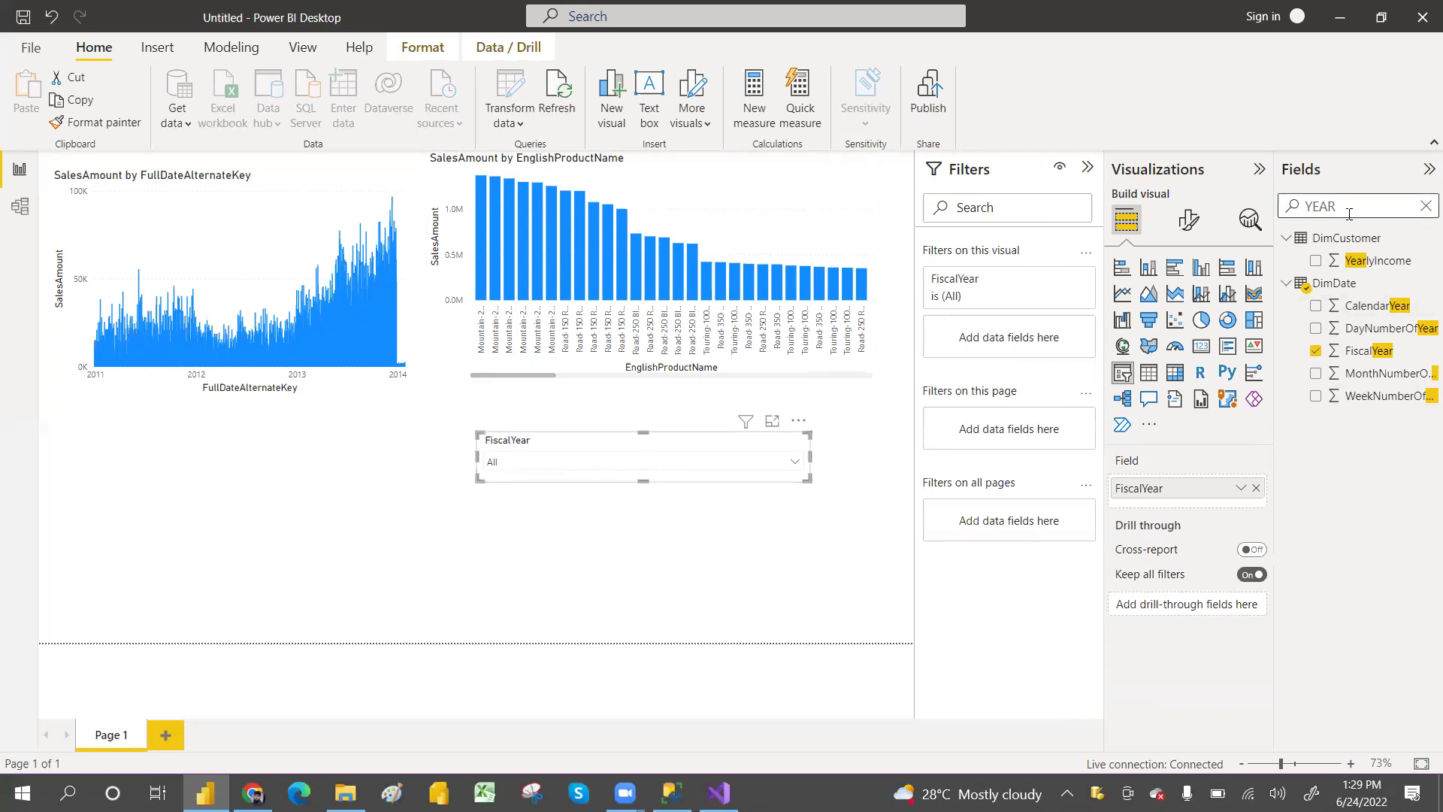
key("BackSpace")
key("BackSpace")
key("BackSpace")
key("BackSpace")
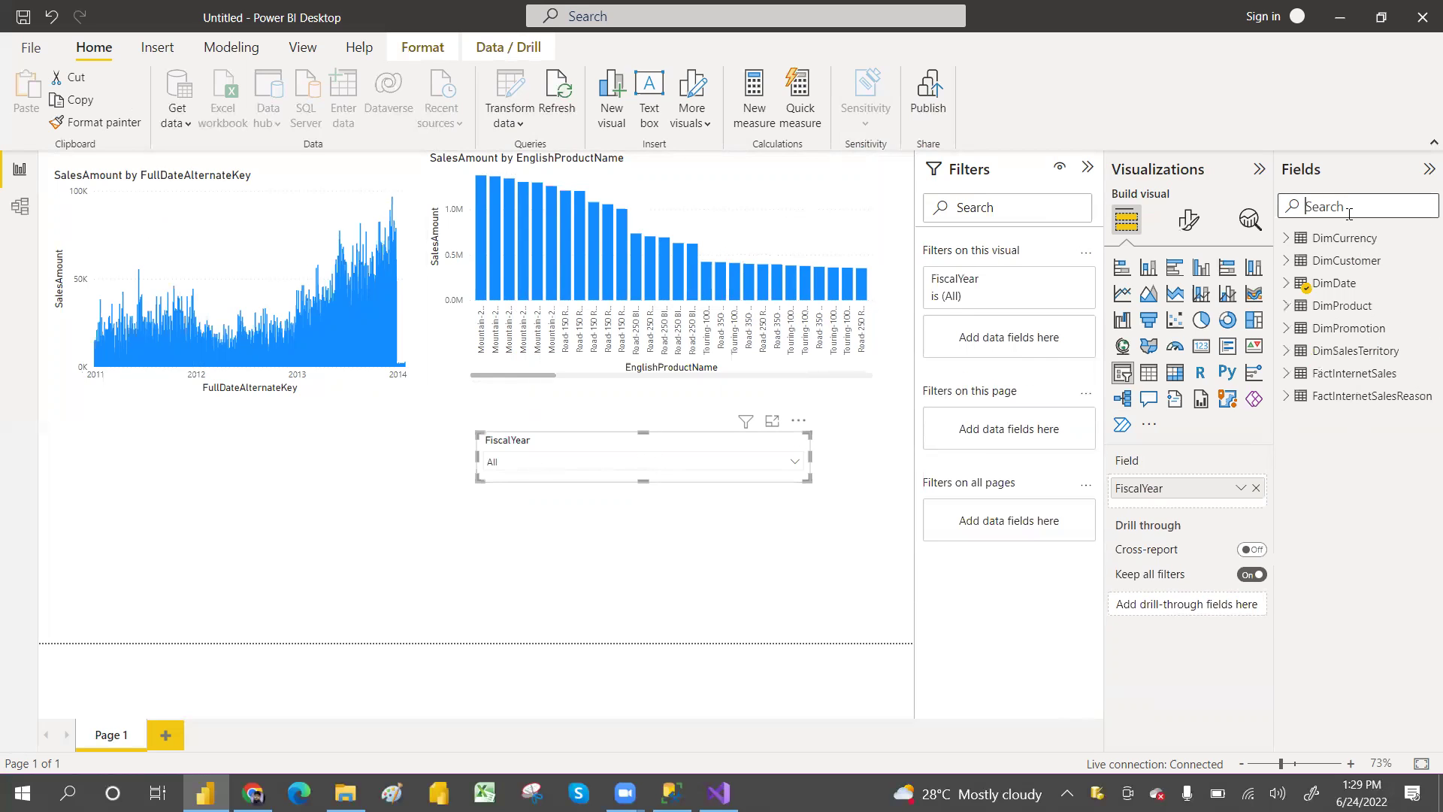
type("Q")
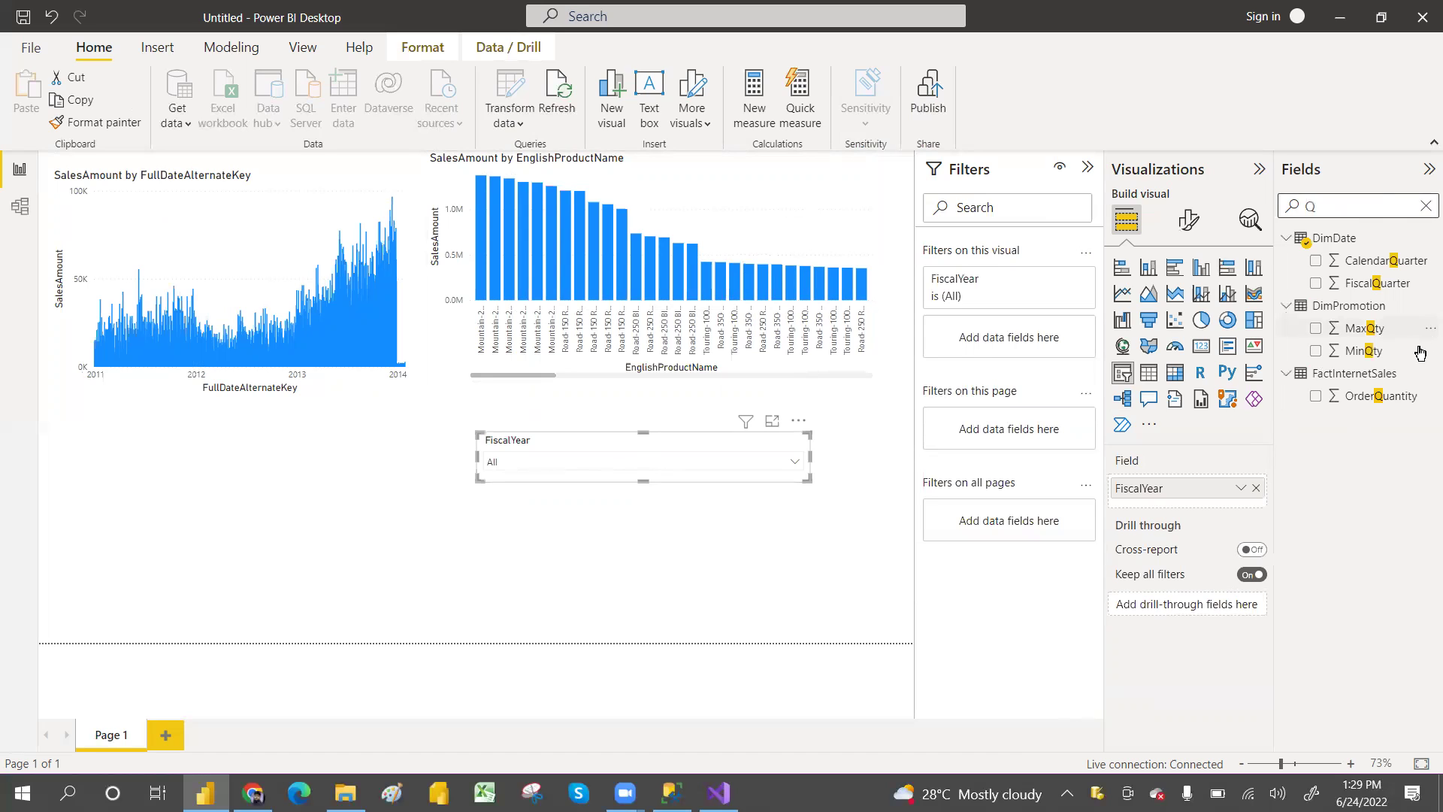
left_click_drag(1381, 291, 1169, 499)
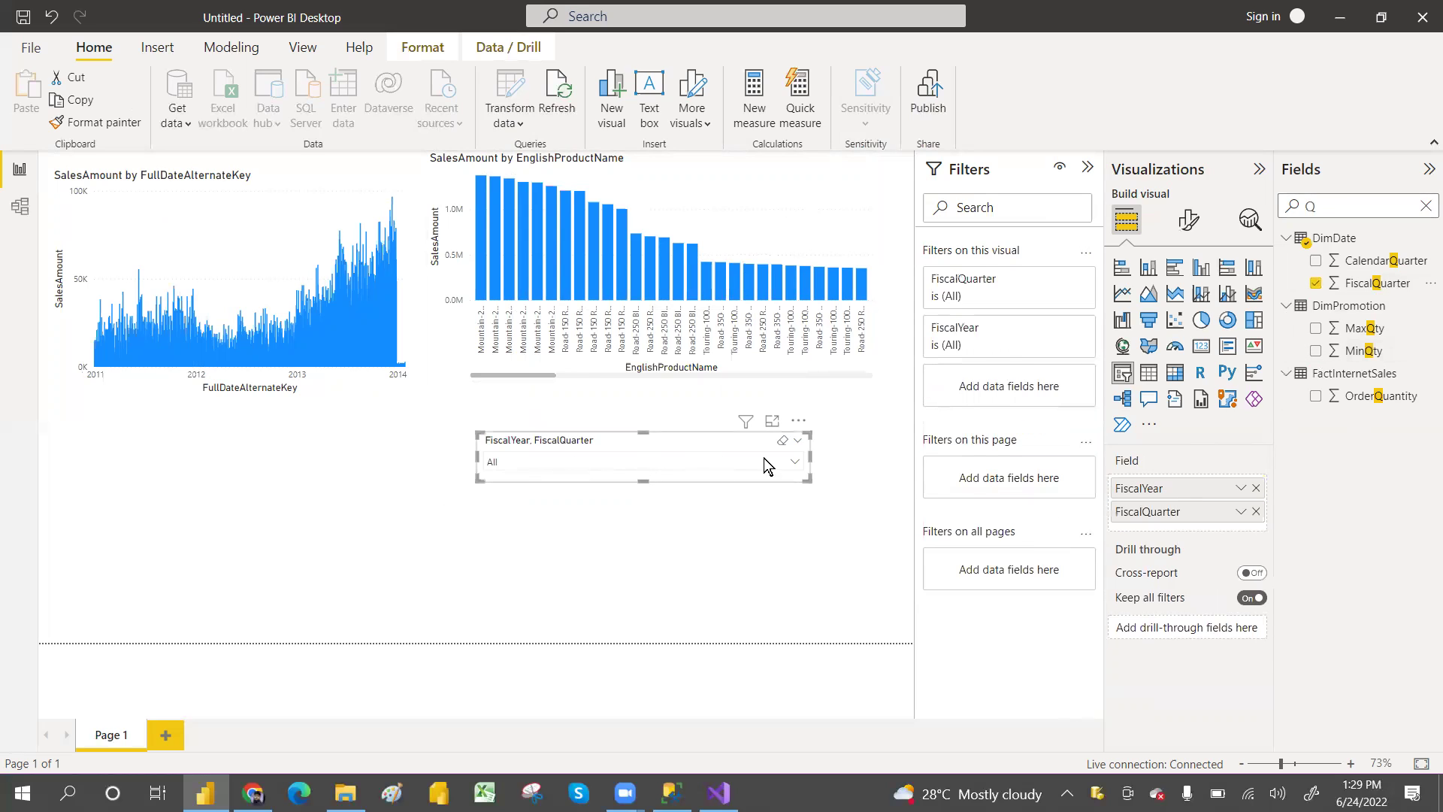
In the slicer dropdown, select quarter 3 under 2013, then recheck the selection
left_click(793, 463)
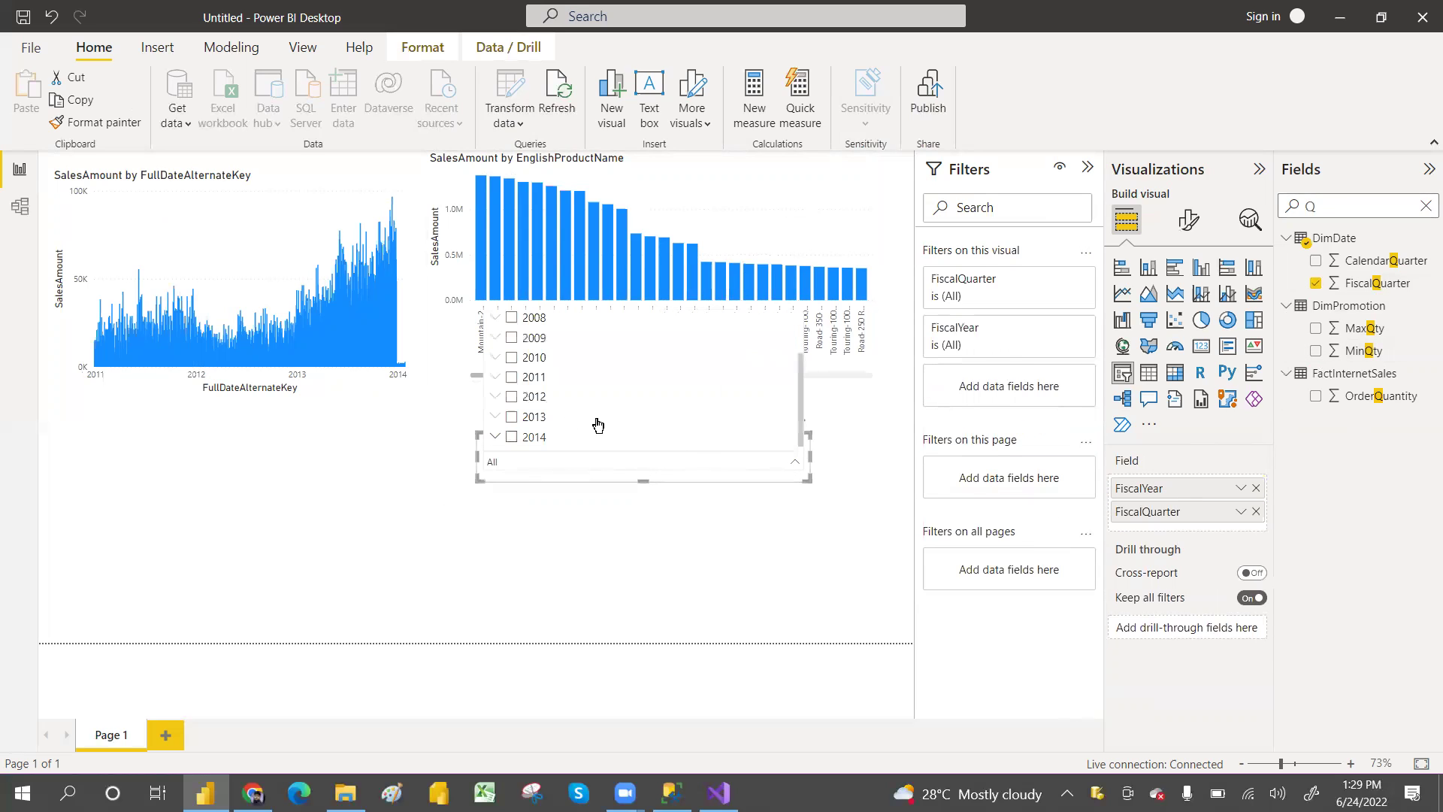
left_click(497, 417)
scroll(714, 384, "down", 2)
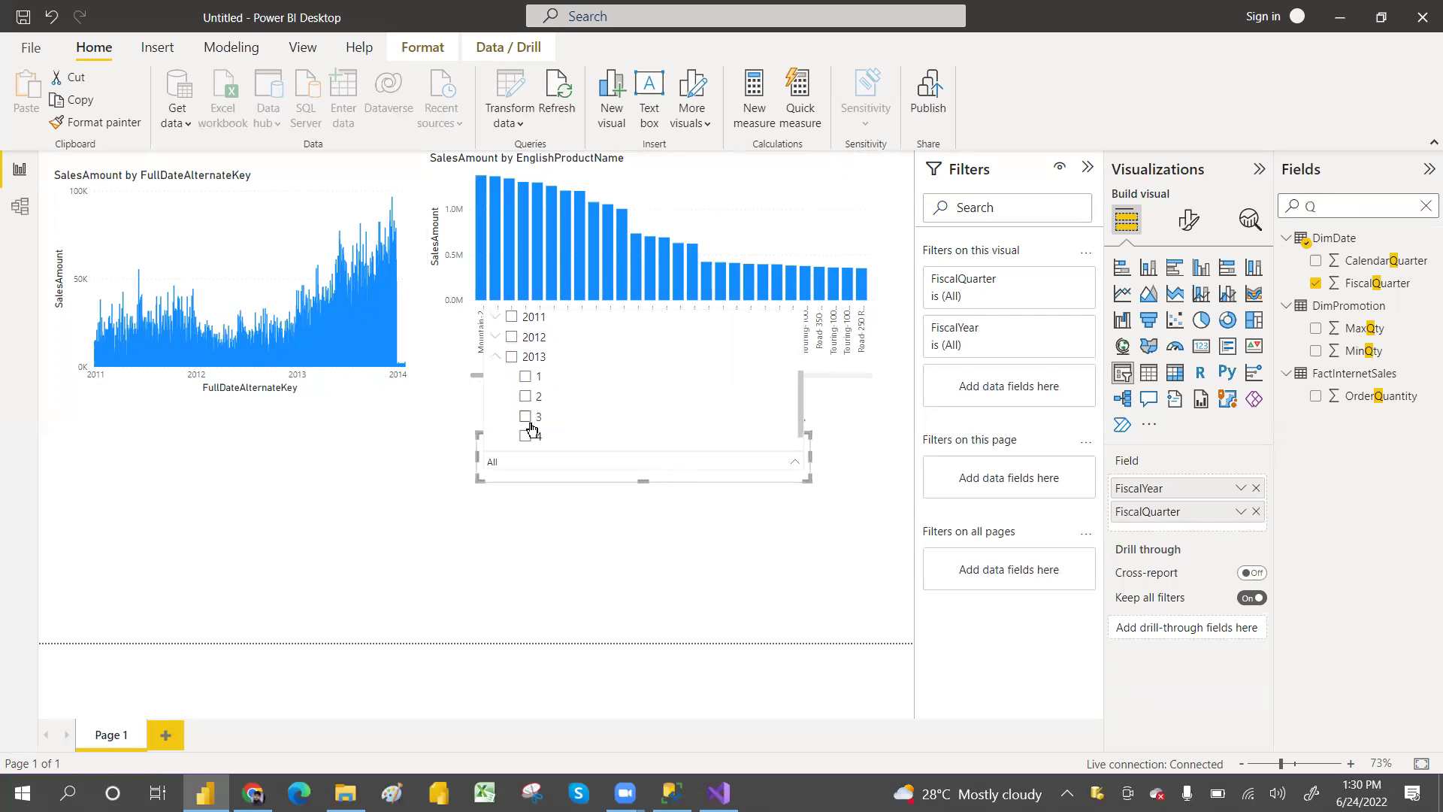
left_click(524, 417)
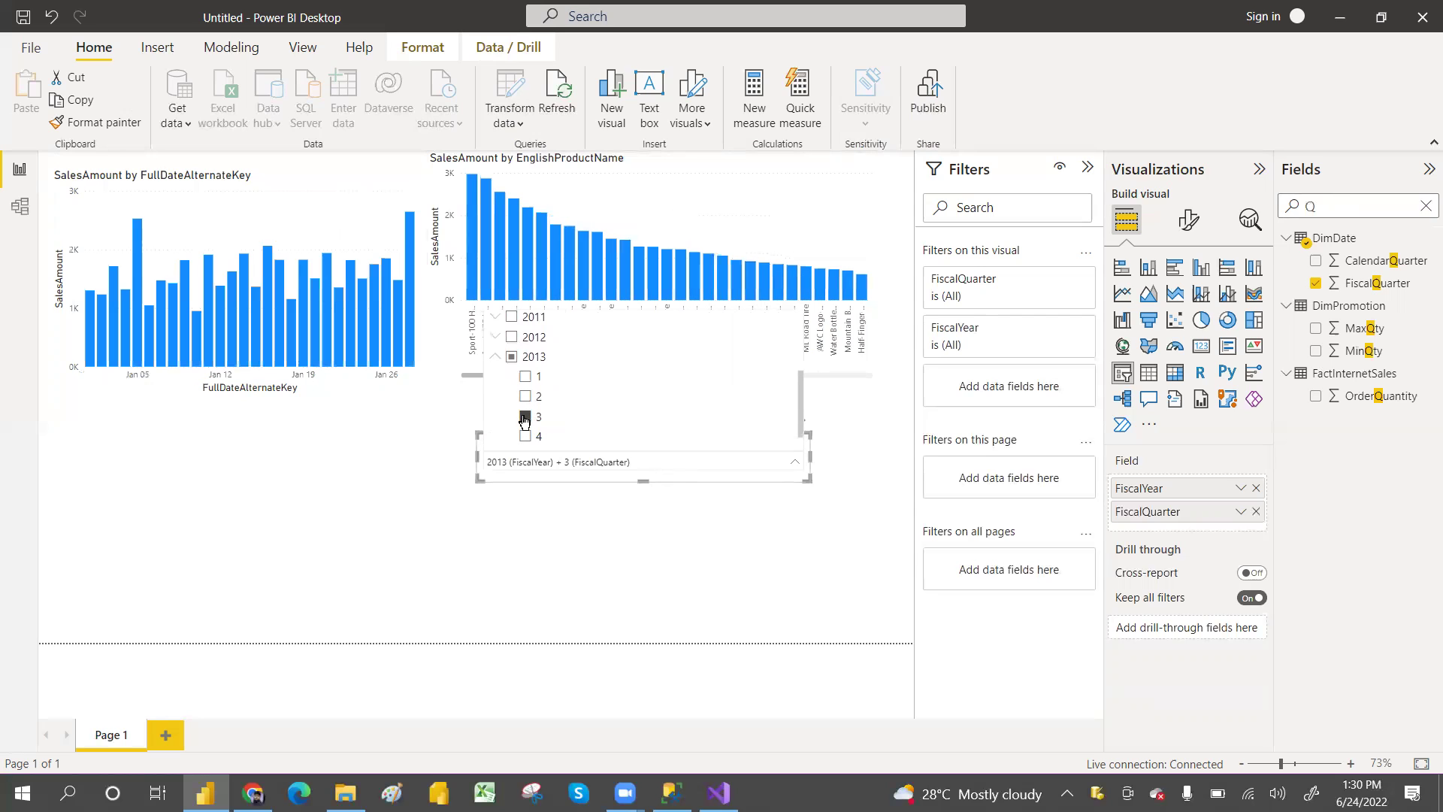
left_click(610, 525)
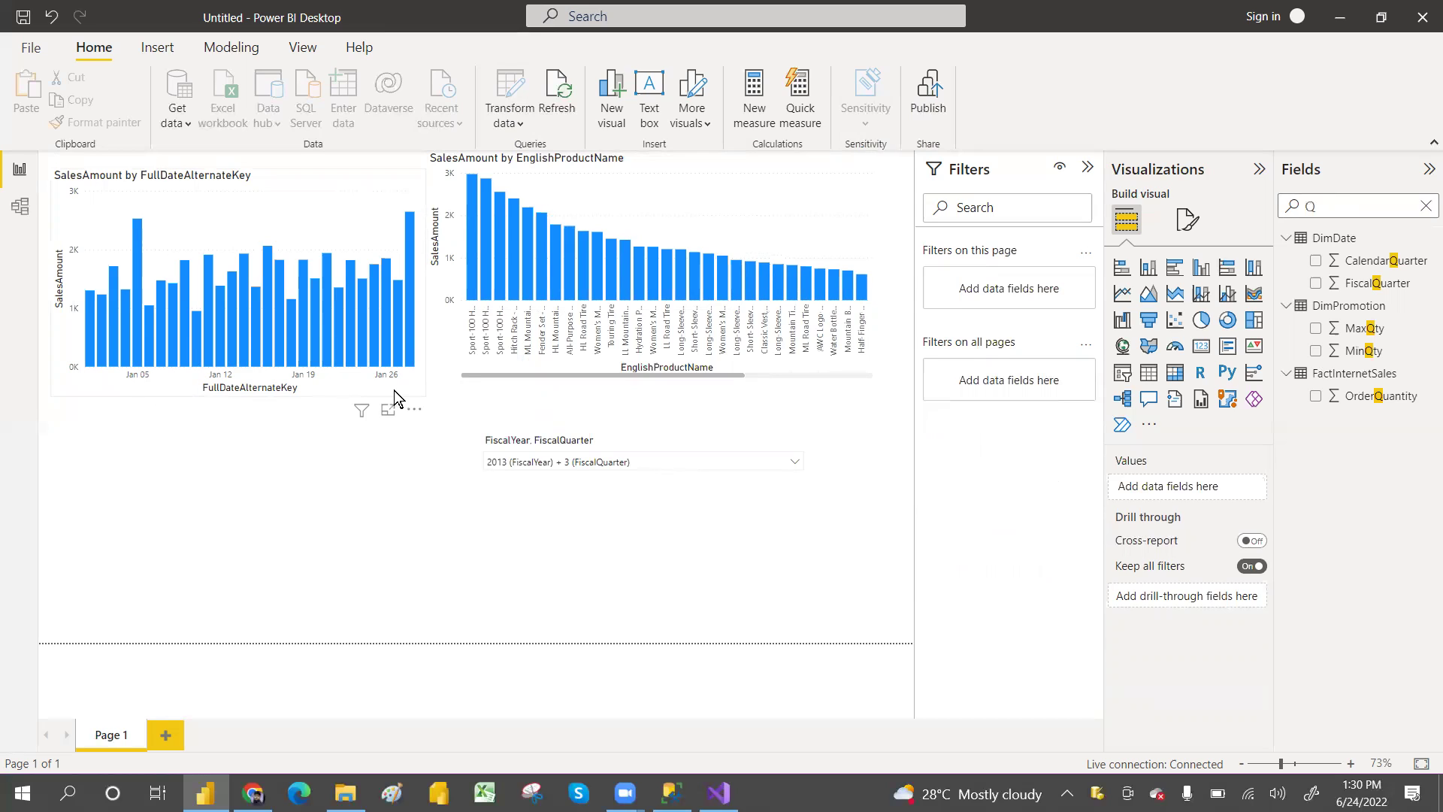
left_click(670, 462)
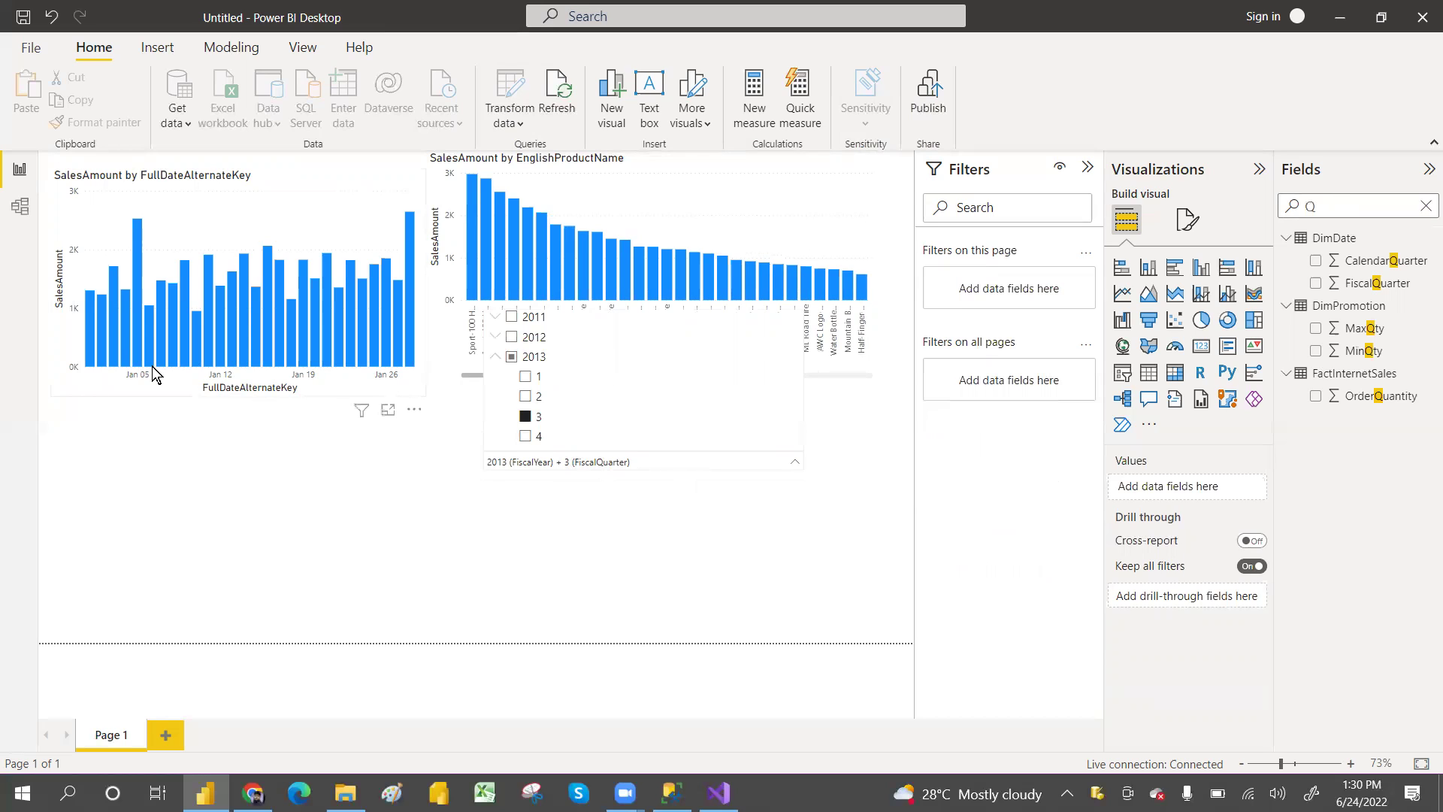
left_click(429, 462)
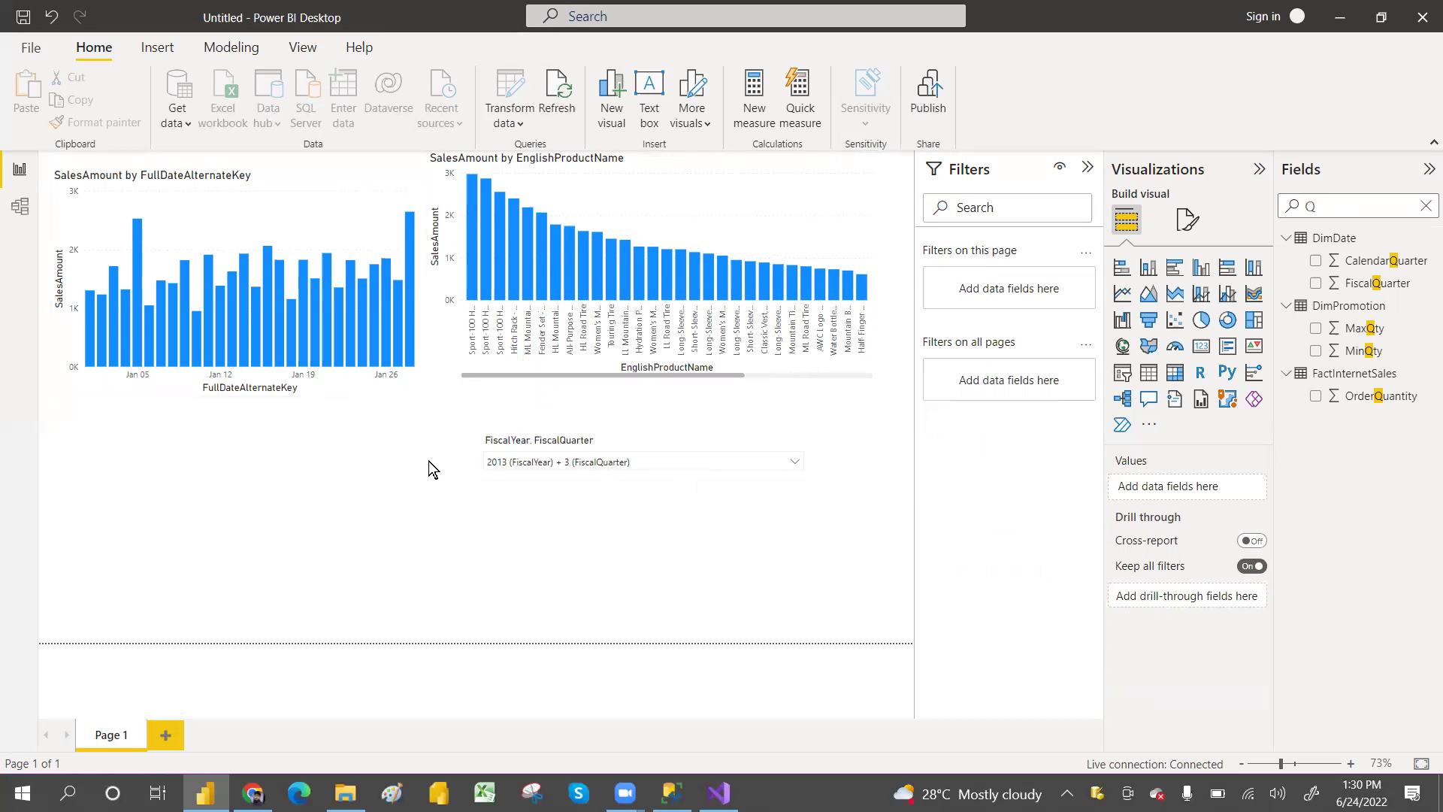